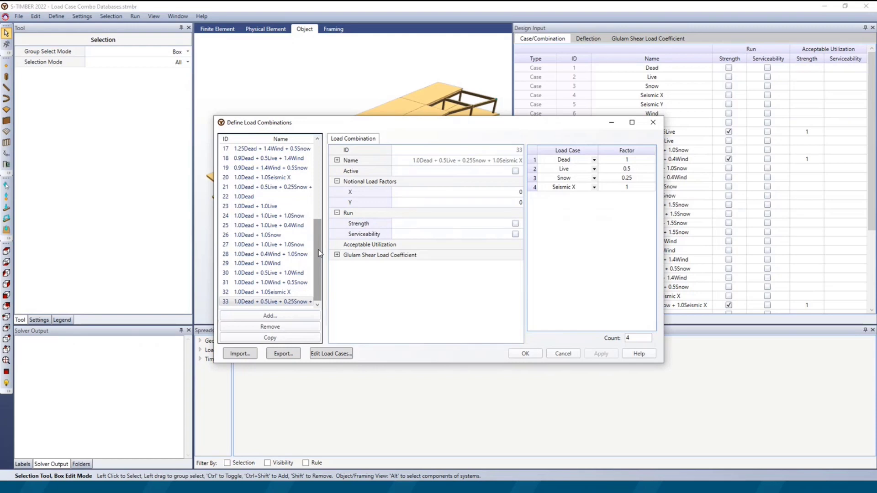
# Export the model's load combinations to a new database named "My Loads"
pyautogui.moveTo(319, 249); pyautogui.dragTo(319, 178)
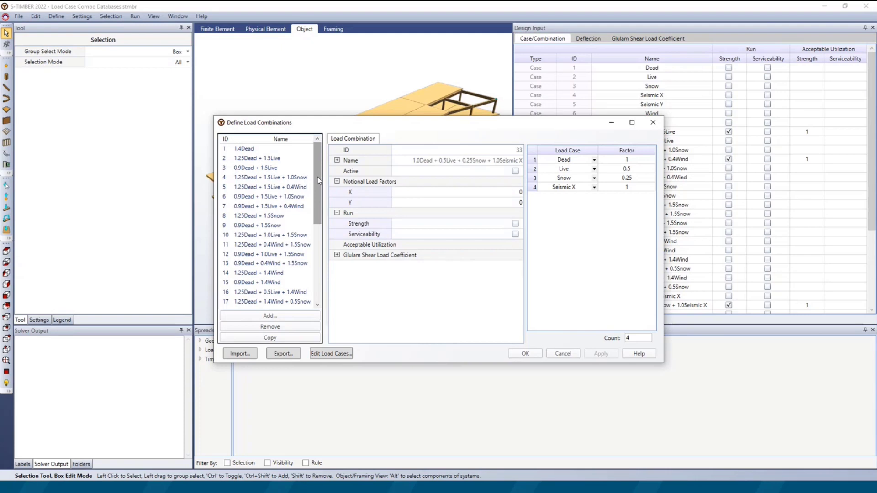
pyautogui.click(295, 187)
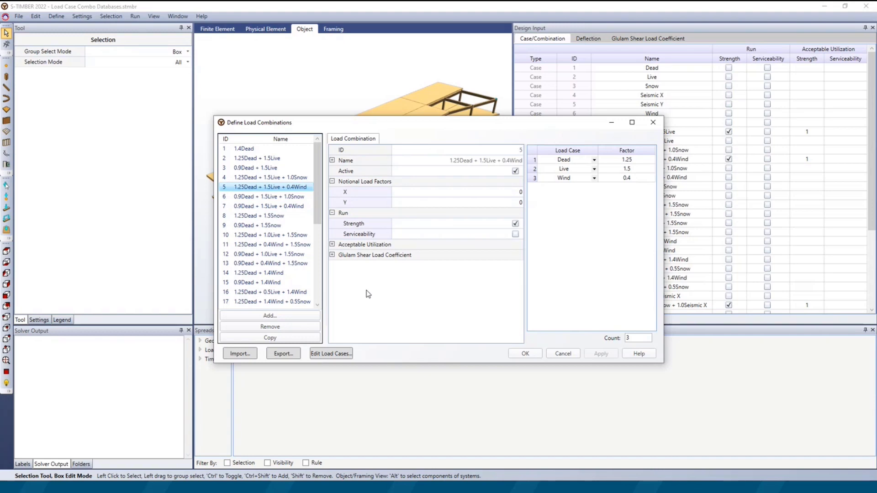
pyautogui.click(282, 354)
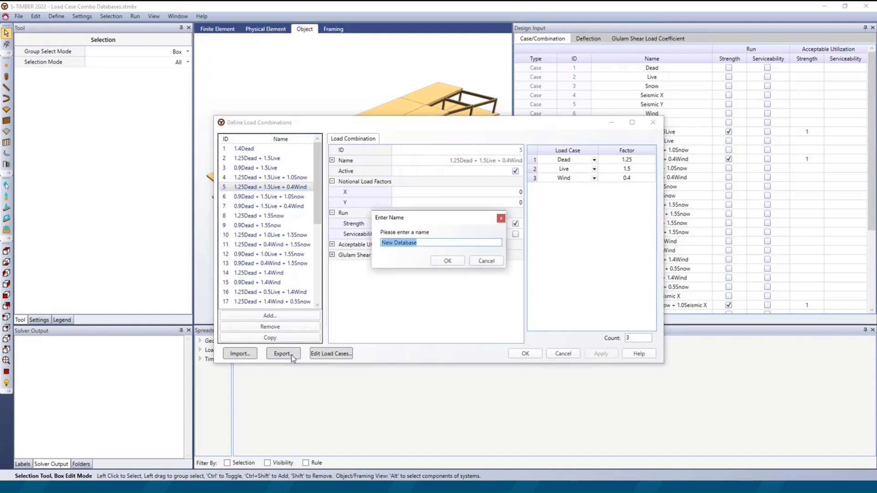
pyautogui.write('My Loads')
pyautogui.click(448, 261)
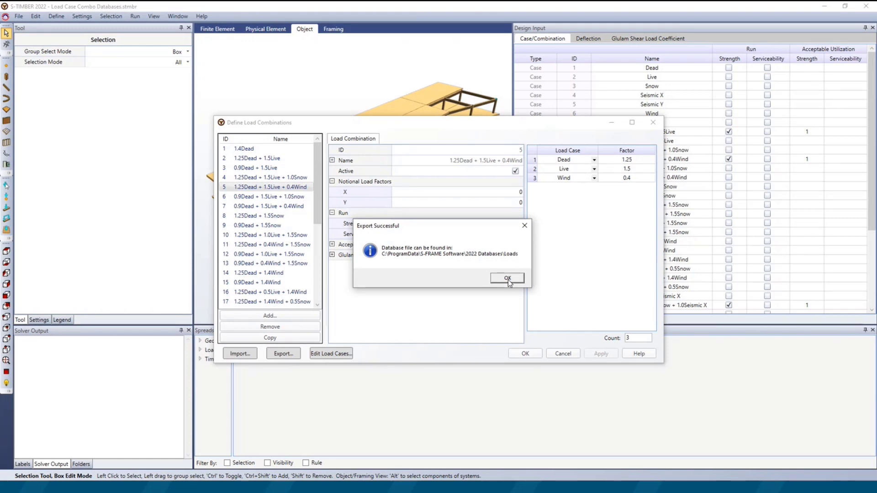
pyautogui.click(508, 279)
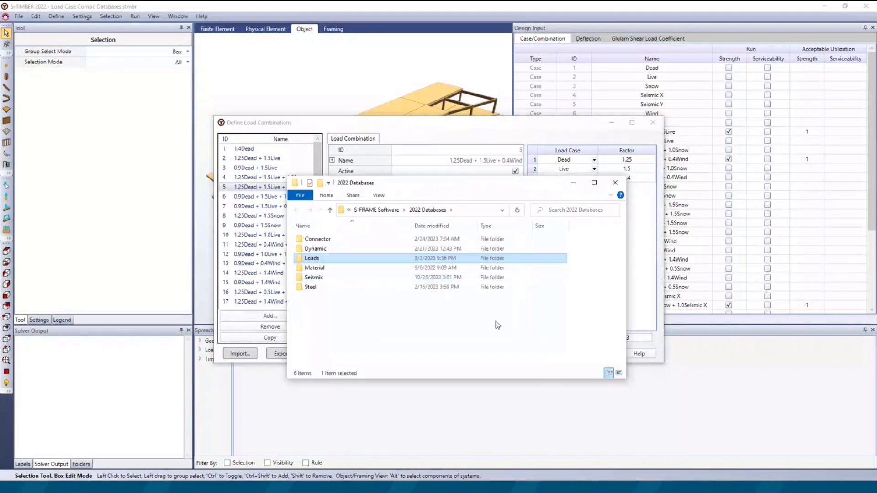
# Check the exported My Loads file in the Loads database folder, and leave the load combination definitions without changes
pyautogui.doubleClick(364, 258)
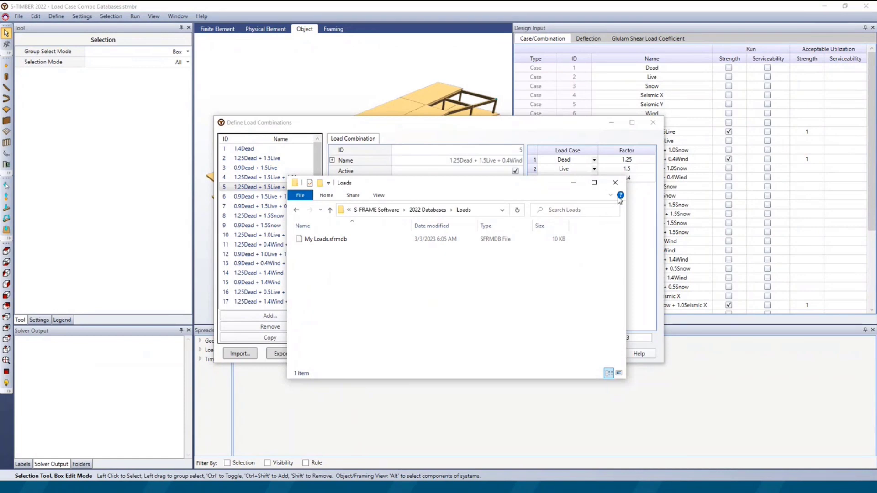
pyautogui.click(615, 183)
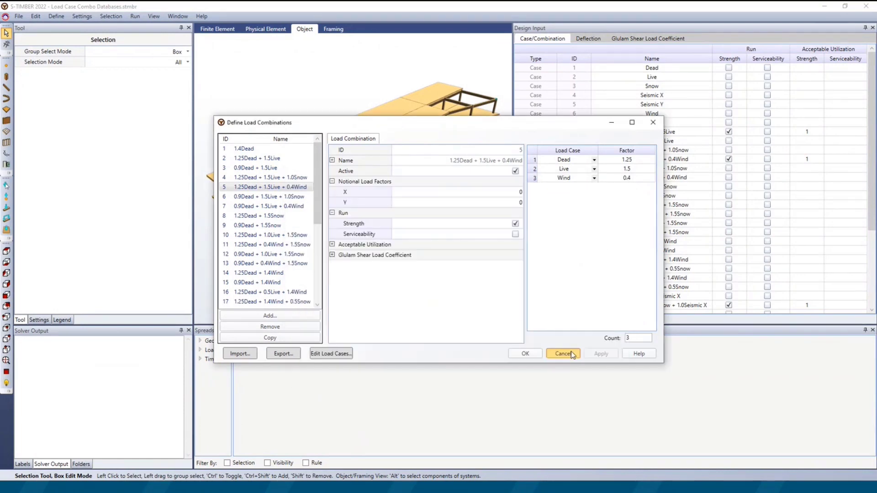
pyautogui.click(566, 352)
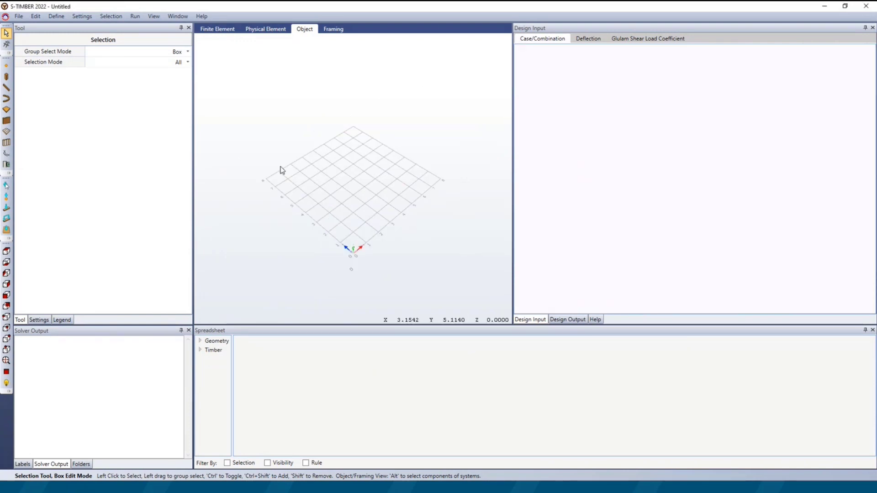
# In the new untitled model, add all load combinations from the My Loads database to the load combination import
pyautogui.click(57, 16)
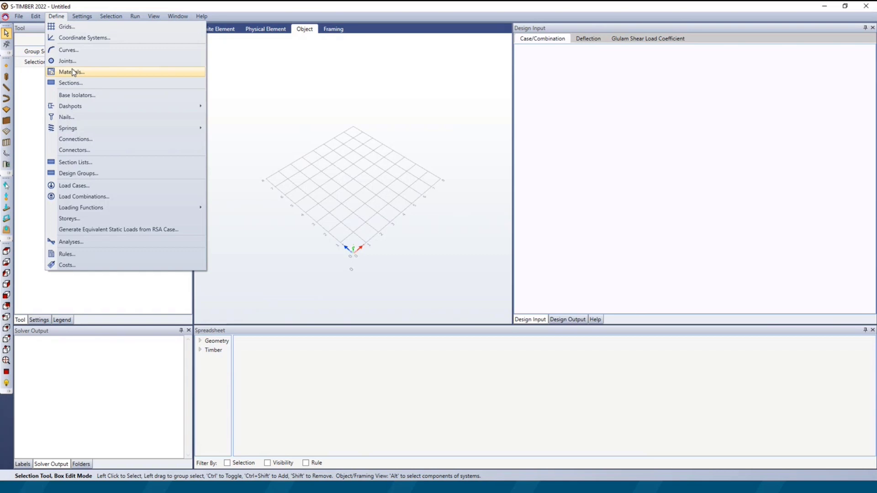
pyautogui.click(82, 185)
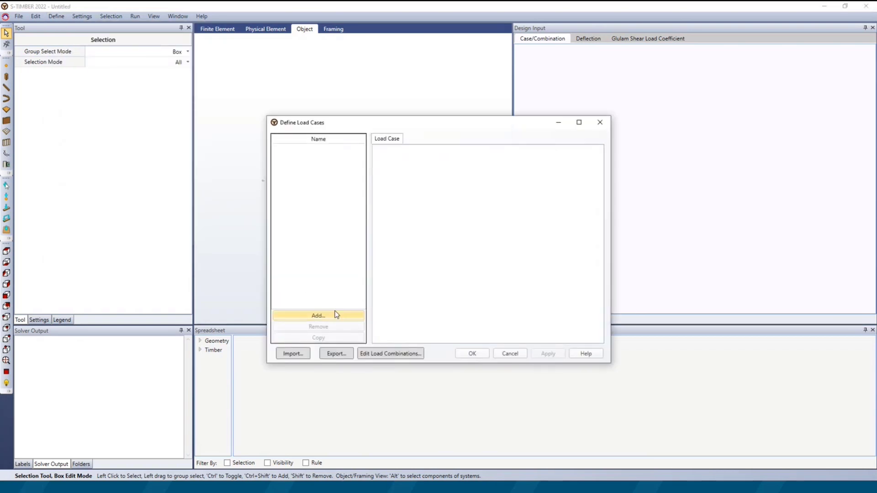
pyautogui.click(368, 355)
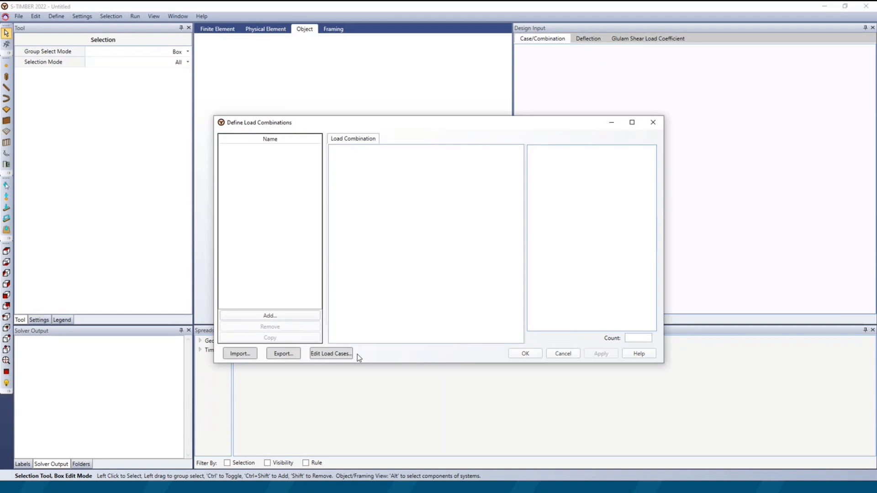
pyautogui.click(244, 354)
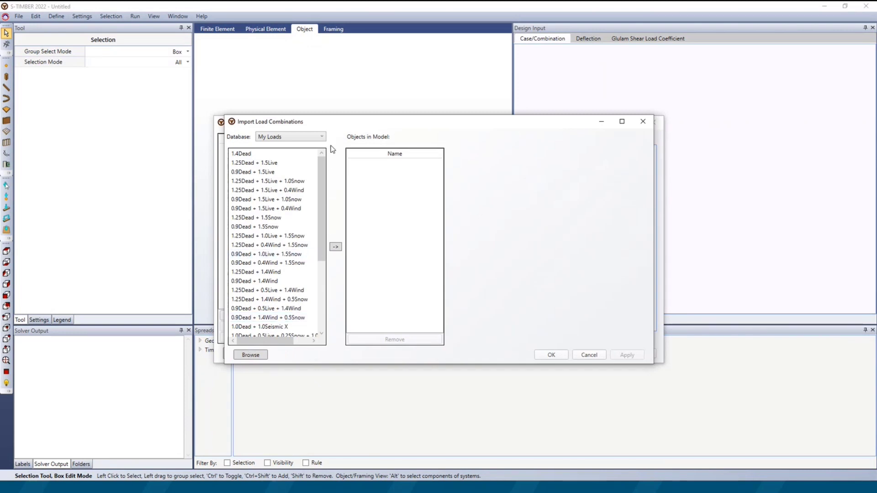
pyautogui.click(317, 137)
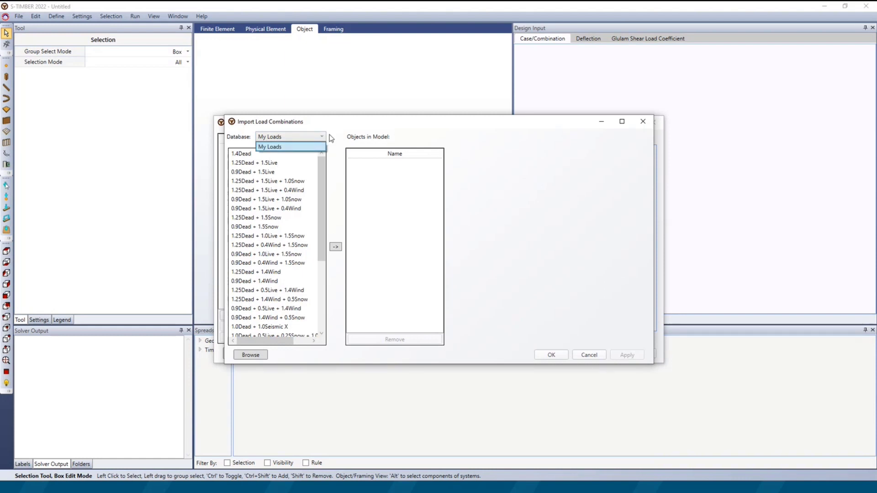
pyautogui.click(330, 134)
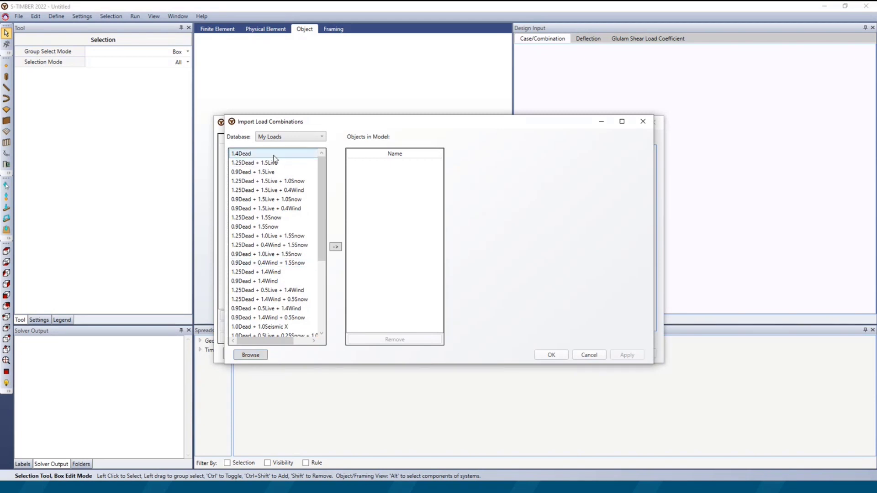
pyautogui.scroll(-5, 276, 195)
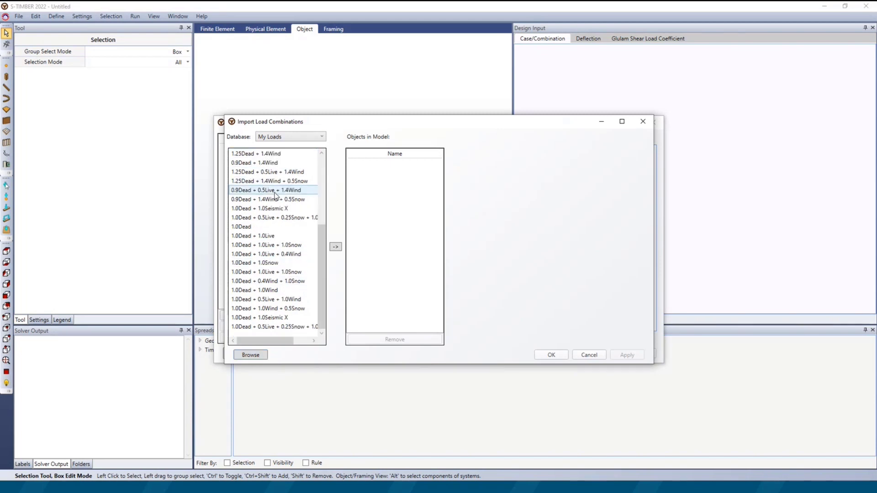
pyautogui.hotkey('ctrl', 'a')
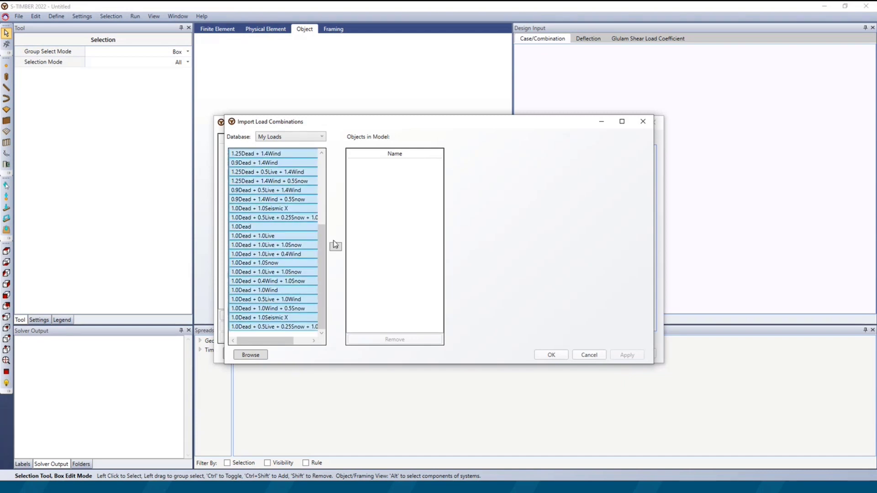
pyautogui.click(336, 247)
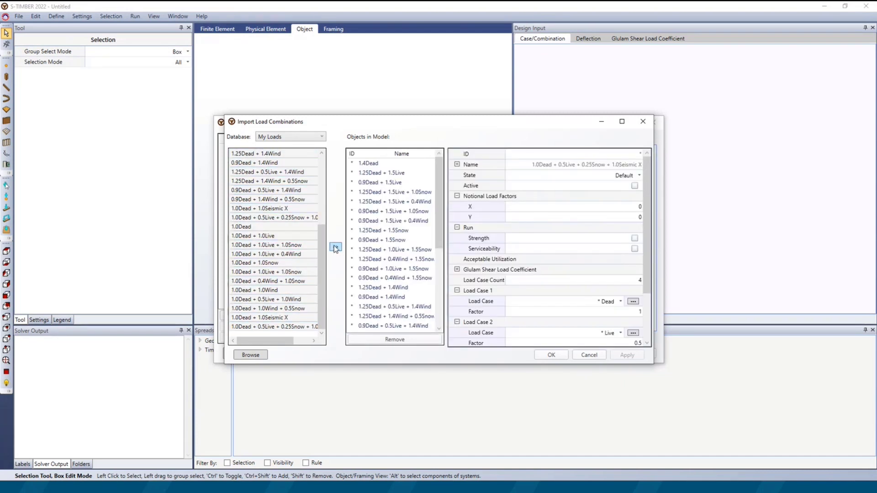
# Review the load cases and factors of the 0.9Dead + 1.0Live + 1.5Snow combination, and confirm the import
pyautogui.click(382, 251)
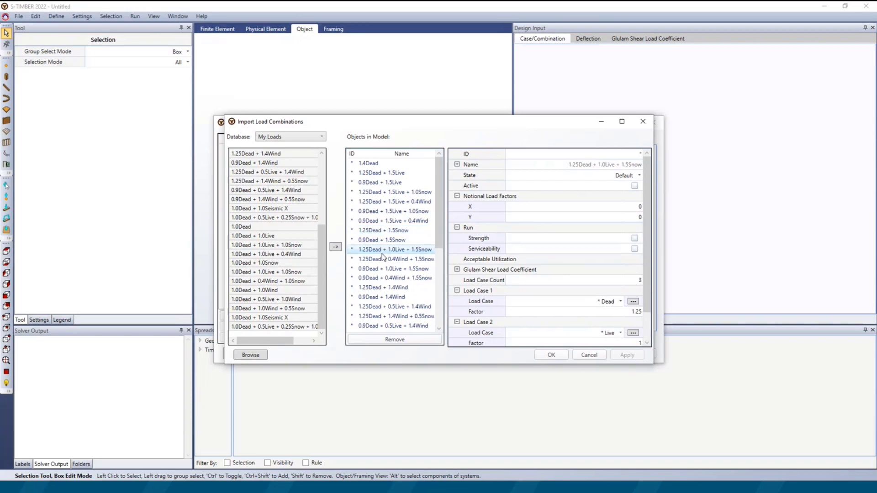
pyautogui.click(382, 269)
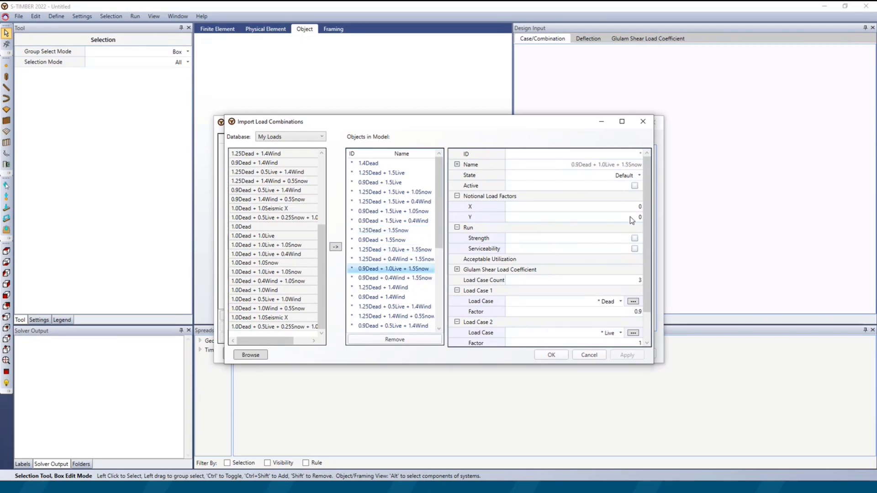
pyautogui.moveTo(645, 205); pyautogui.dragTo(645, 231)
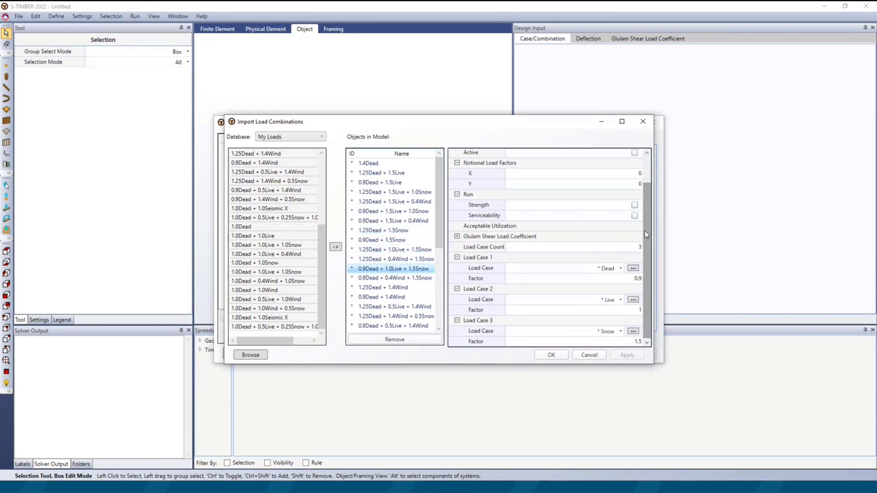
pyautogui.click(552, 355)
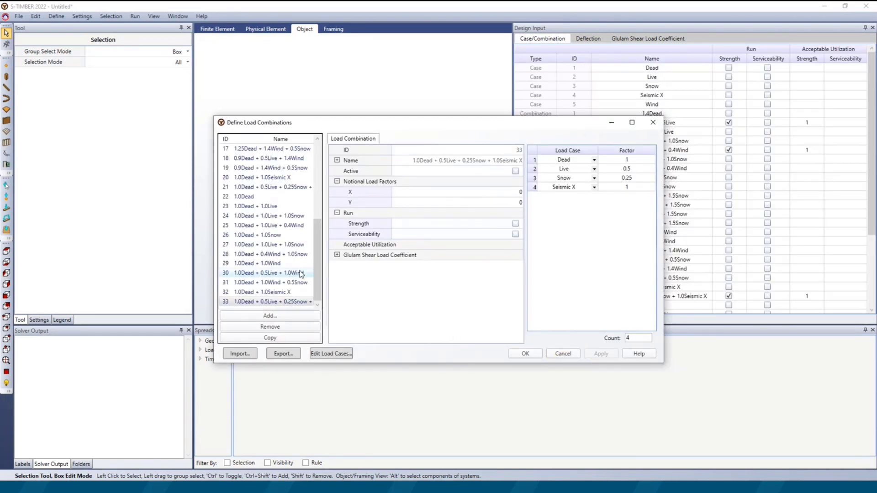
# Review the imported load combinations and load cases, and accept the definitions
pyautogui.moveTo(318, 259); pyautogui.dragTo(314, 174)
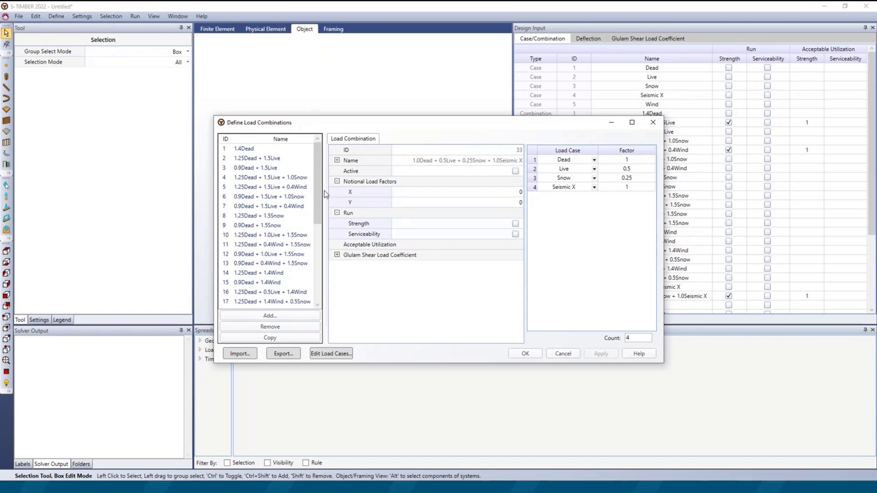
pyautogui.click(341, 355)
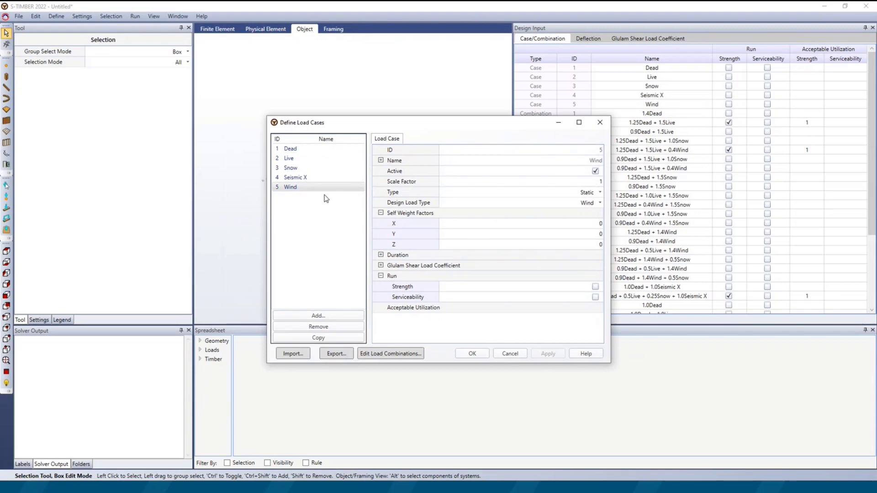
pyautogui.click(472, 354)
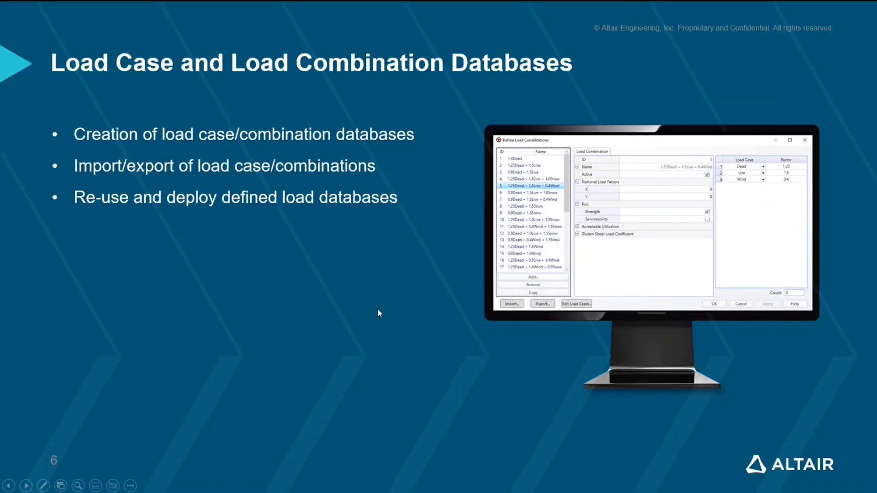
pyautogui.click(378, 310)
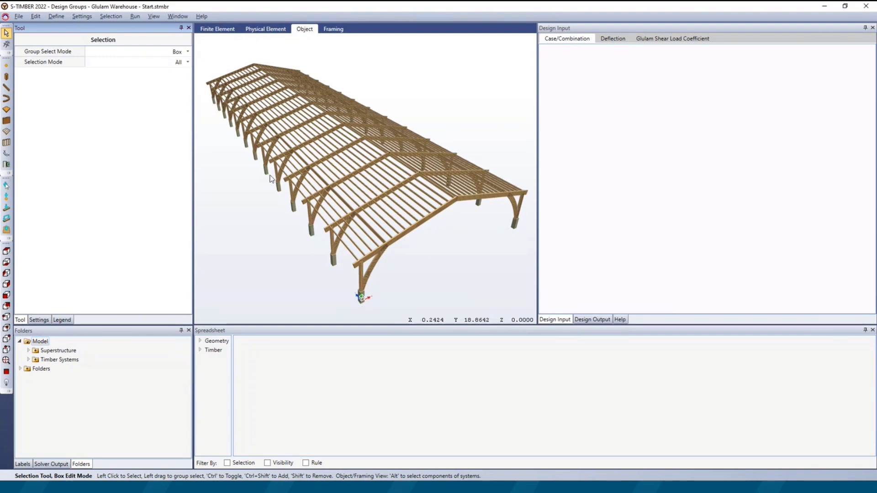
# Create a timber section list named "Roof Beam s" in the glulam warehouse model
pyautogui.scroll(3, 398, 256)
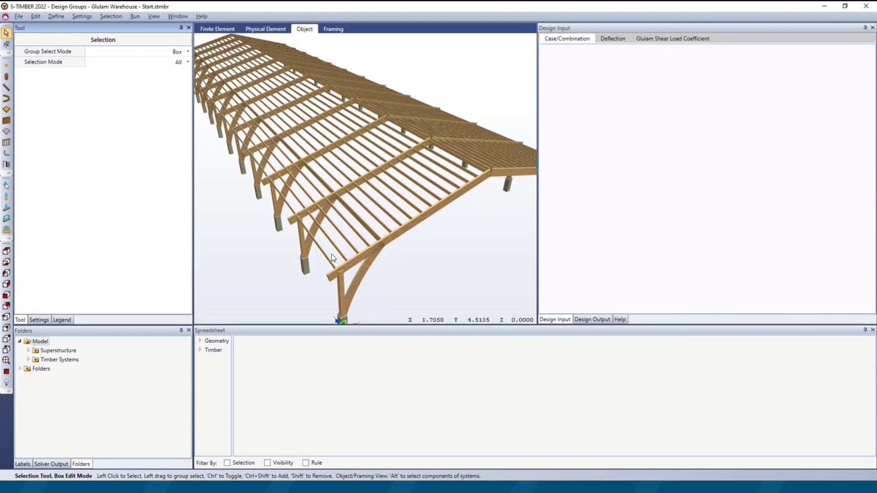
pyautogui.scroll(2, 335, 259)
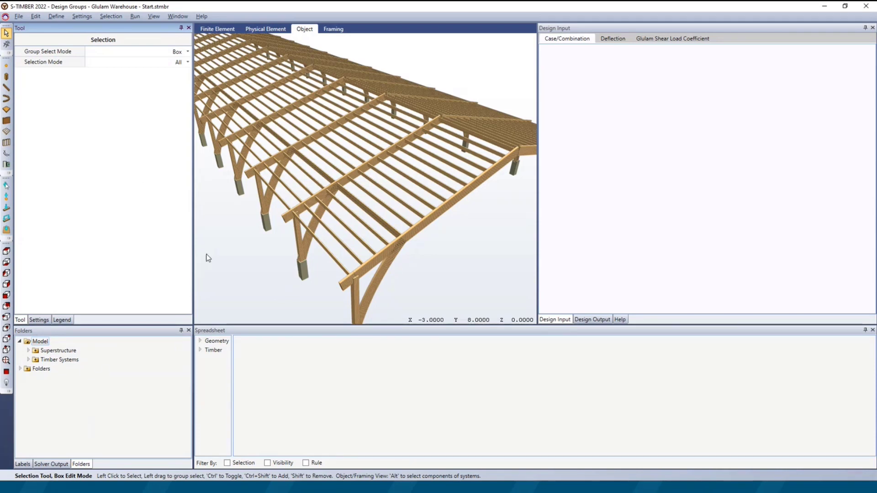
pyautogui.click(56, 16)
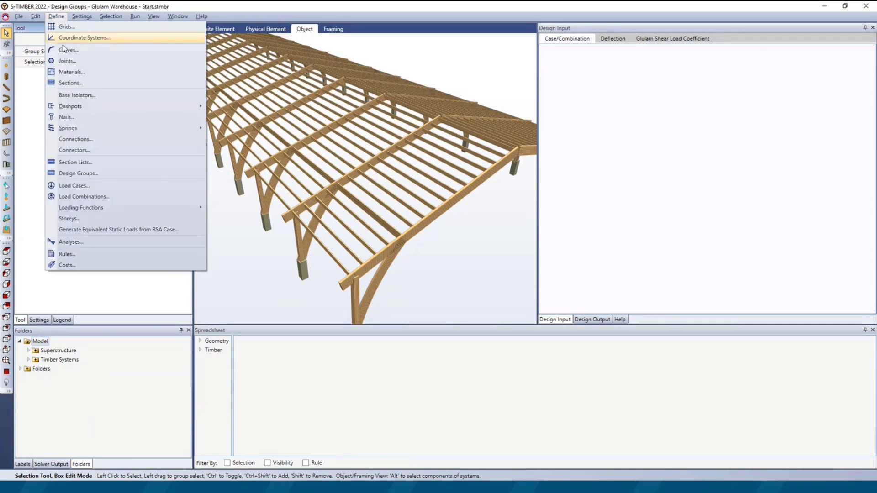
pyautogui.click(124, 163)
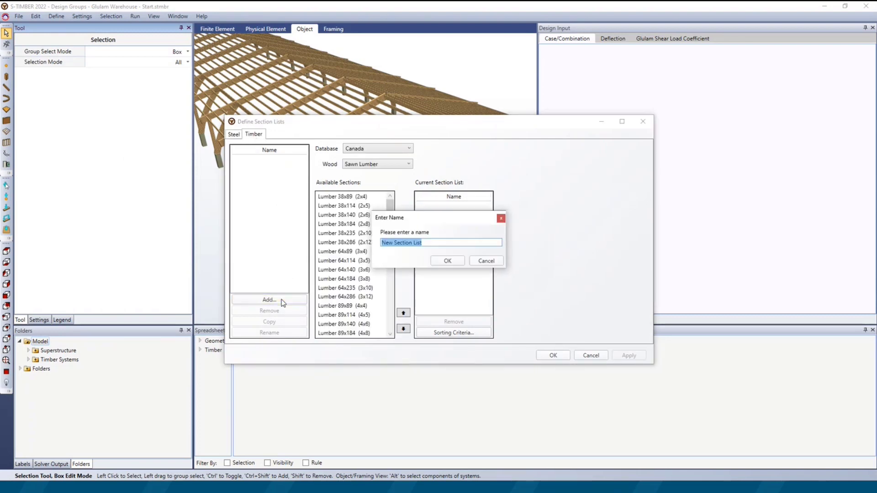
pyautogui.write('Roof Beam s')
pyautogui.press('Return')
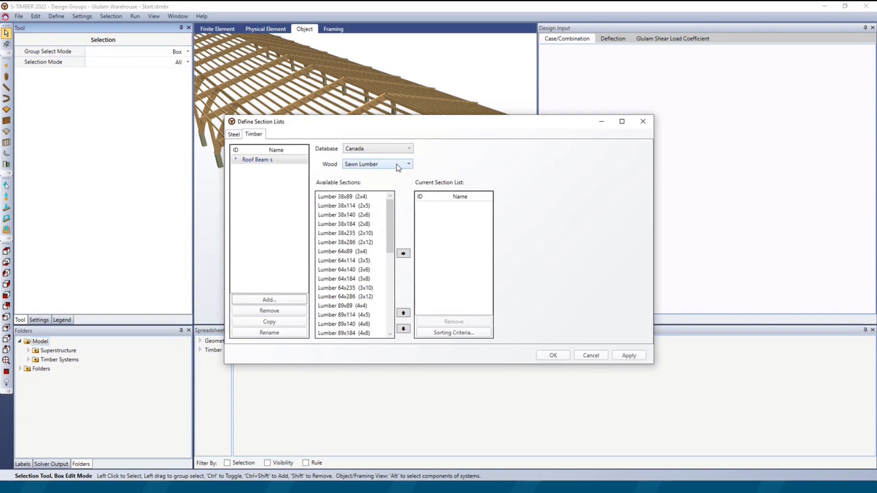
# Add the Canadian sawn lumber sections 64x114, 38x184, 38x235, 38x286 and 64x89 to the Roof Beam s section list
pyautogui.click(396, 147)
pyautogui.click(393, 155)
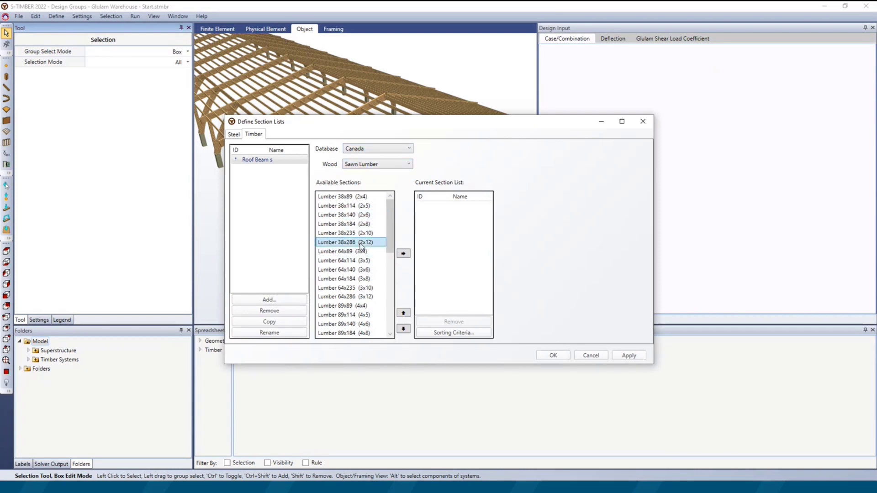
pyautogui.click(362, 215)
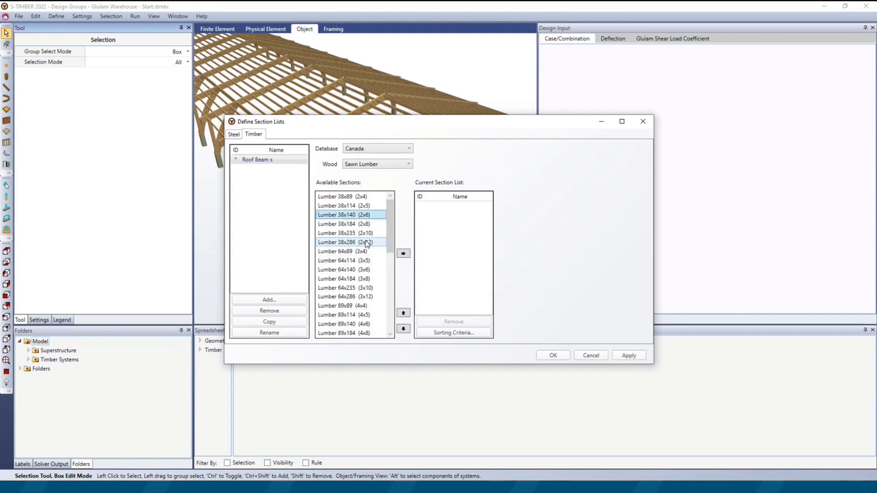
pyautogui.click(361, 260)
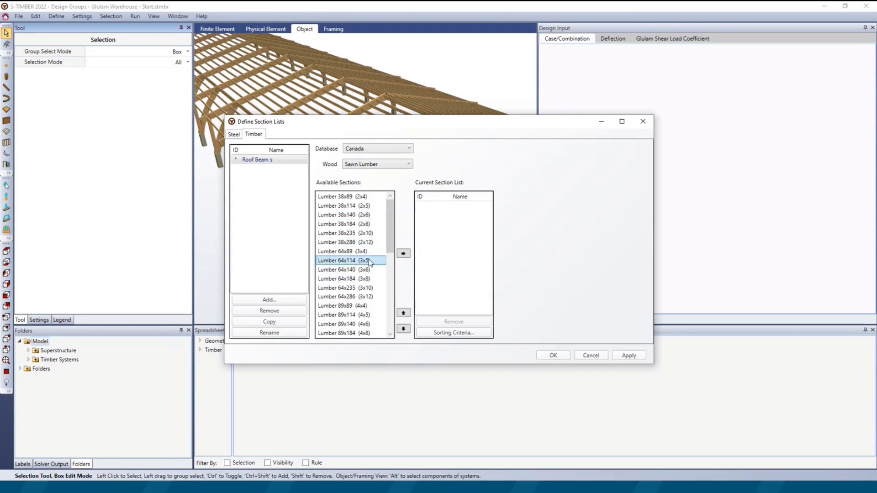
pyautogui.click(403, 254)
pyautogui.keyDown('shift'); pyautogui.click(369, 224); pyautogui.keyUp('shift')
pyautogui.click(403, 254)
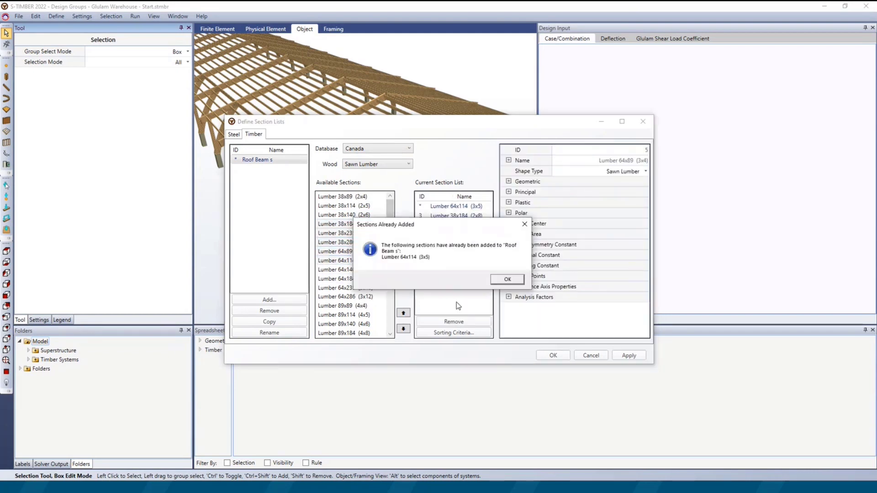
pyautogui.click(502, 280)
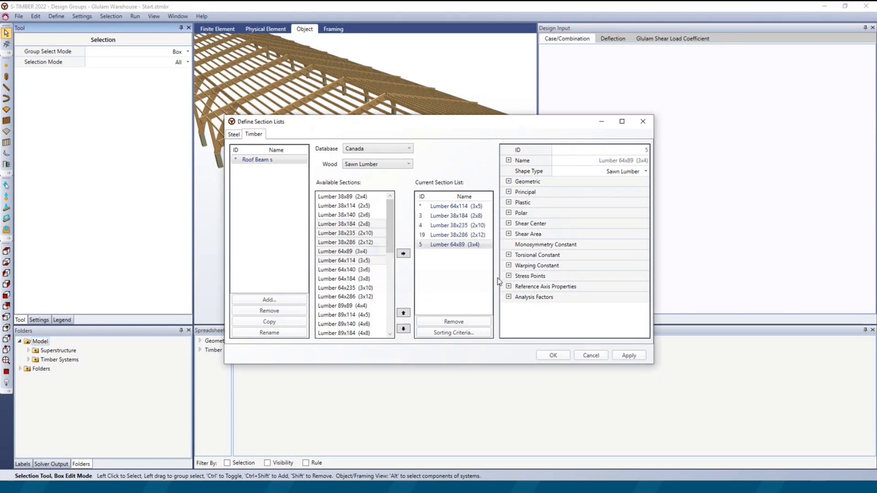
# Save the timber section list and add a design group named Roof Beams
pyautogui.click(628, 356)
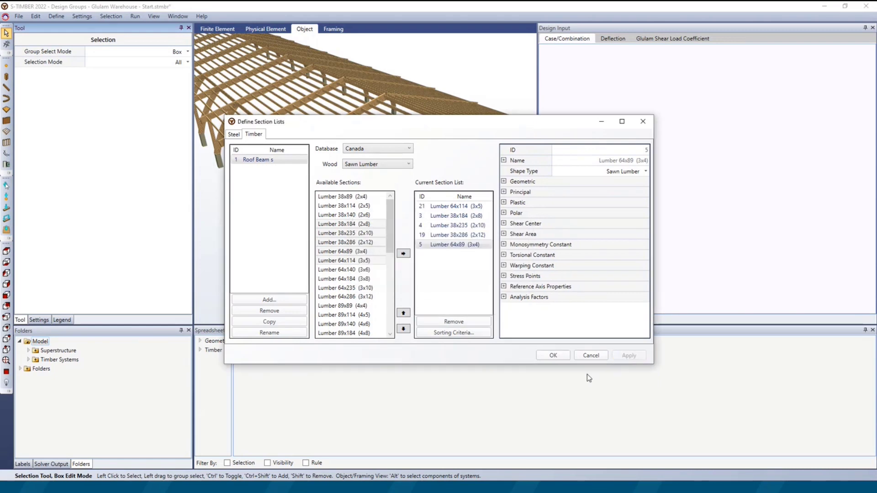
pyautogui.click(553, 355)
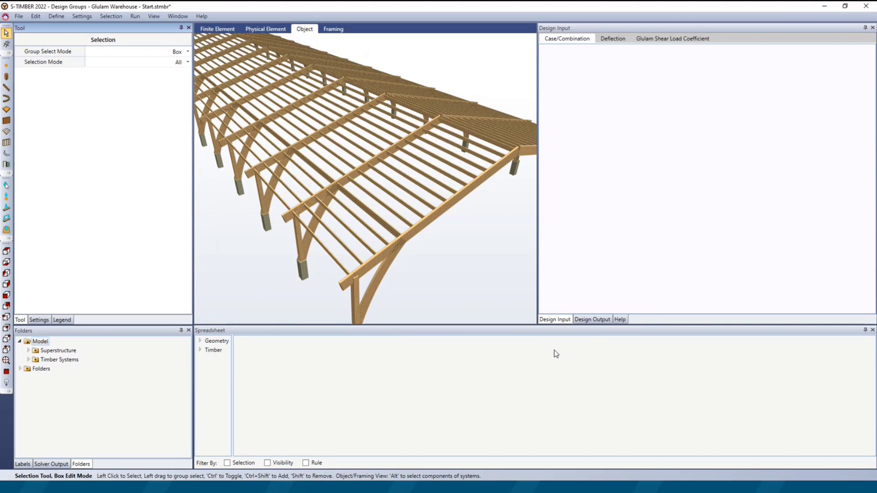
pyautogui.click(61, 18)
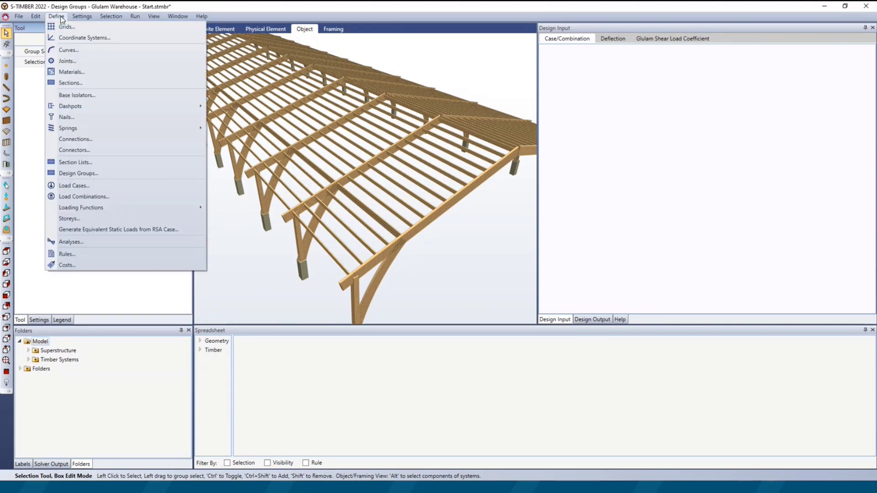
pyautogui.click(106, 174)
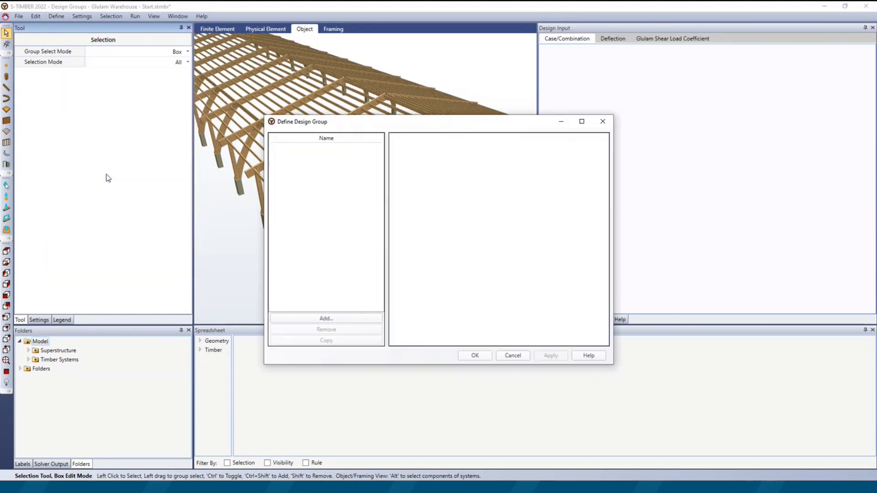
pyautogui.click(338, 319)
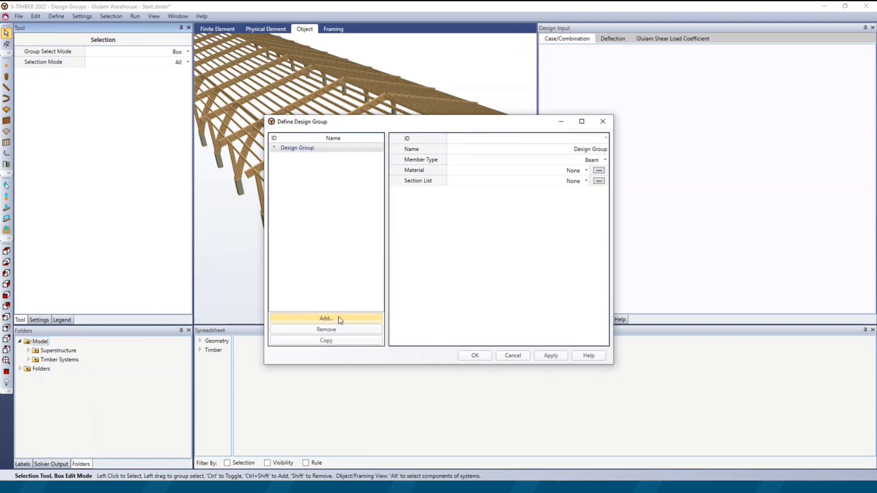
pyautogui.click(562, 149)
pyautogui.write('Roof Beams')
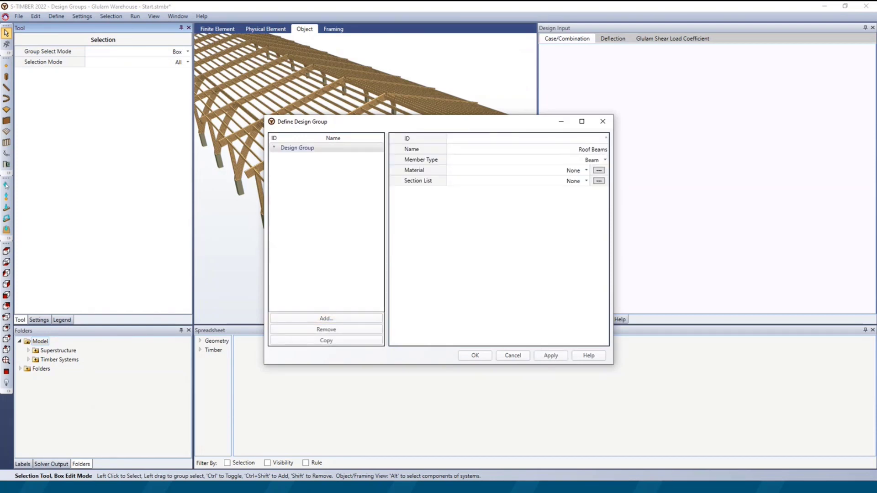
pyautogui.press('Return')
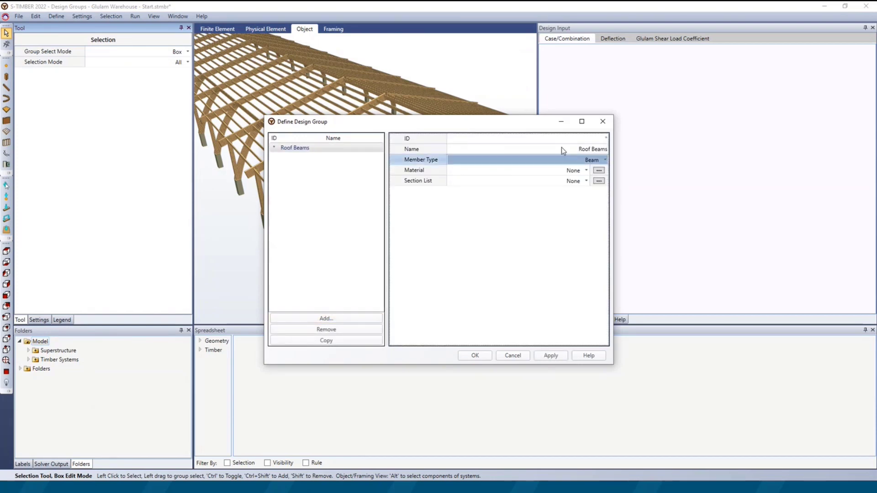
# Configure the Roof Beams design group as Beam with material Lumber, DFL (VSG, No.2), section list Roof Beam s and section Lumber 38x184 (2x8)
pyautogui.click(605, 161)
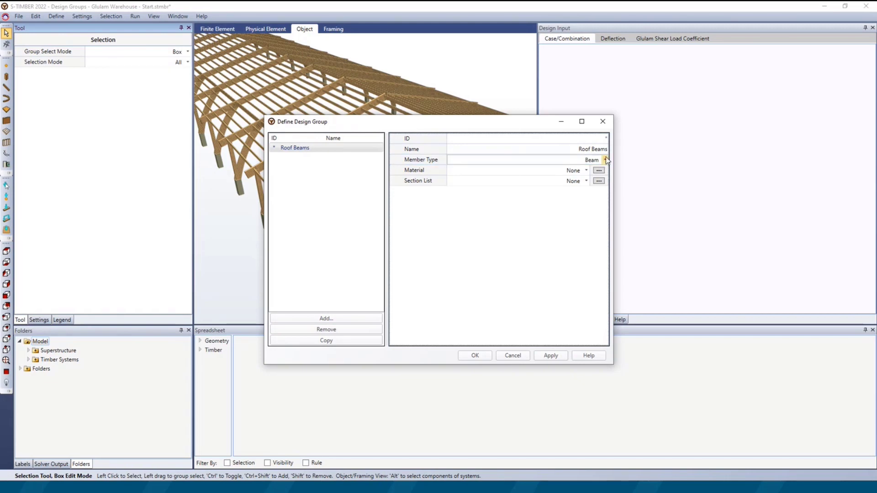
pyautogui.click(605, 160)
pyautogui.click(605, 170)
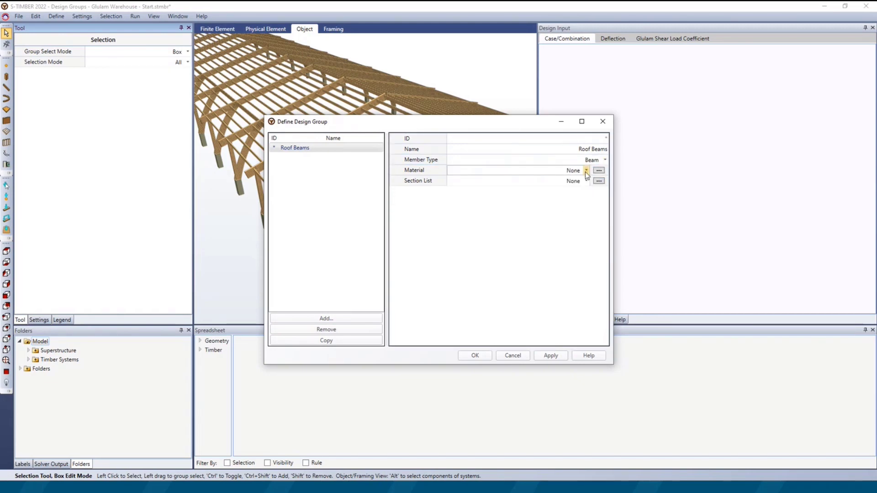
pyautogui.click(585, 172)
pyautogui.click(578, 198)
pyautogui.click(586, 181)
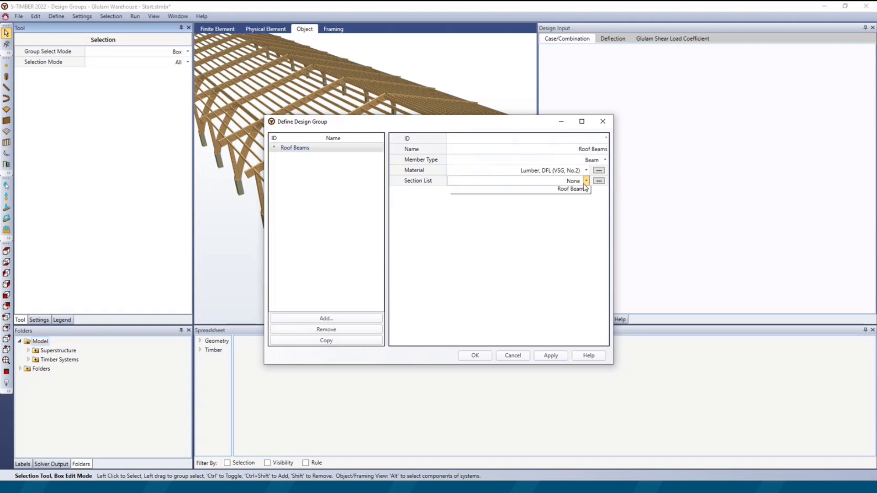
pyautogui.click(574, 200)
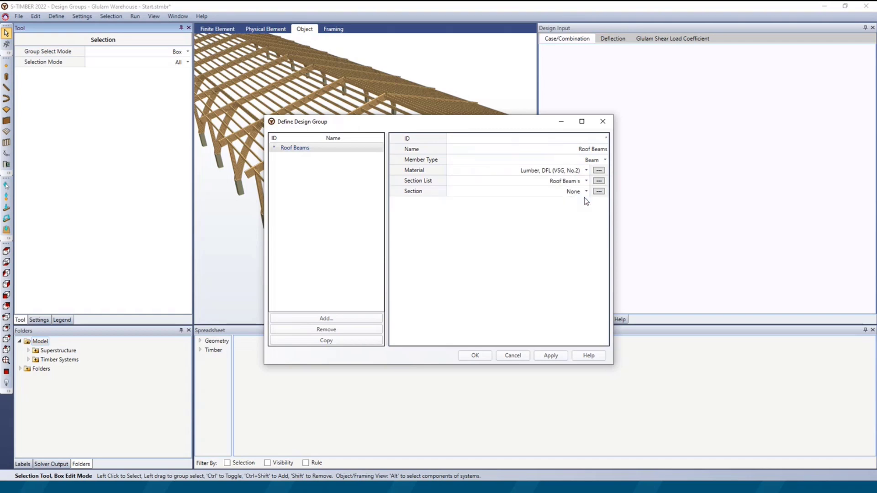
pyautogui.click(586, 191)
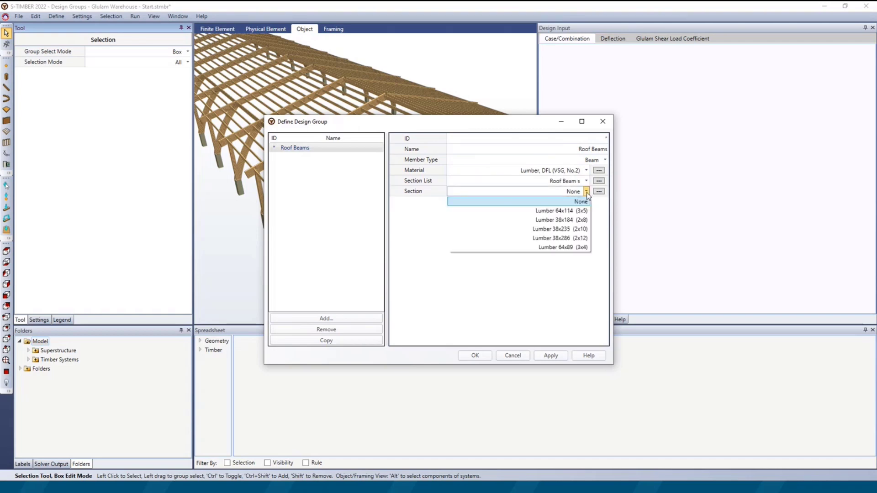
pyautogui.click(571, 220)
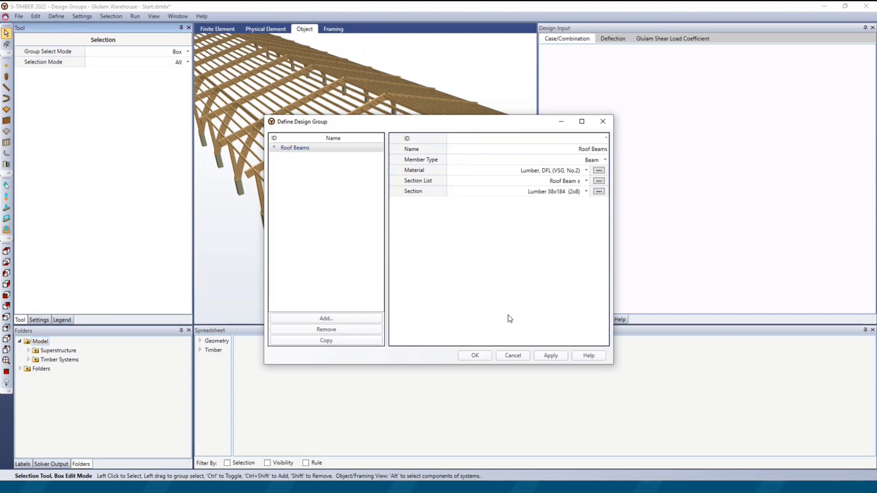
pyautogui.click(475, 356)
# Isolate the members of the Roof Beams folder and assign them all to the Roof Beams design group
pyautogui.scroll(3, 361, 277)
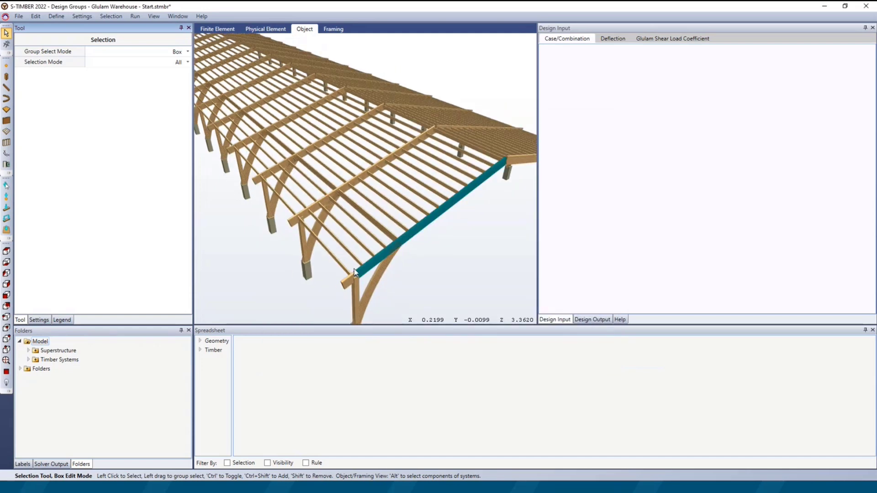
pyautogui.scroll(-6, 354, 270)
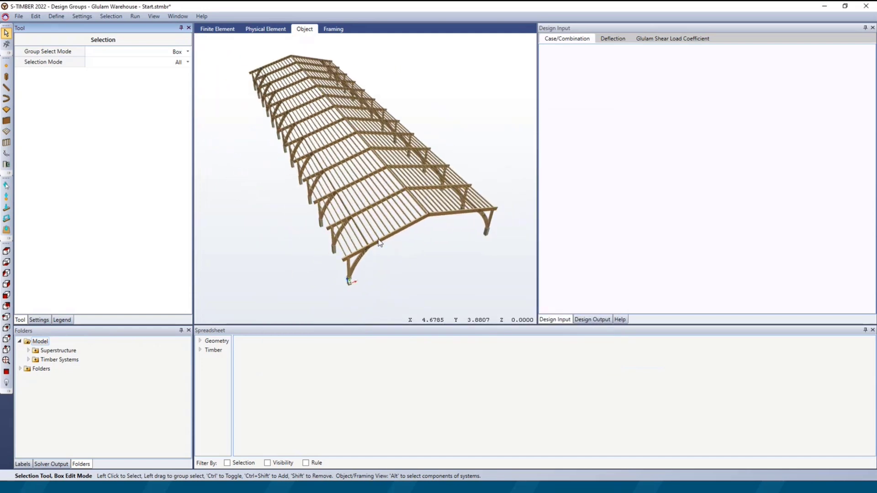
pyautogui.click(20, 369)
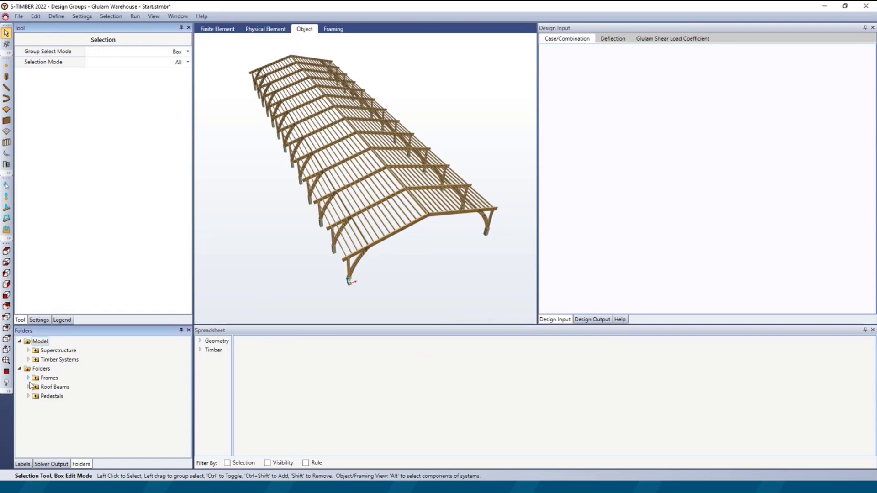
pyautogui.click(53, 387)
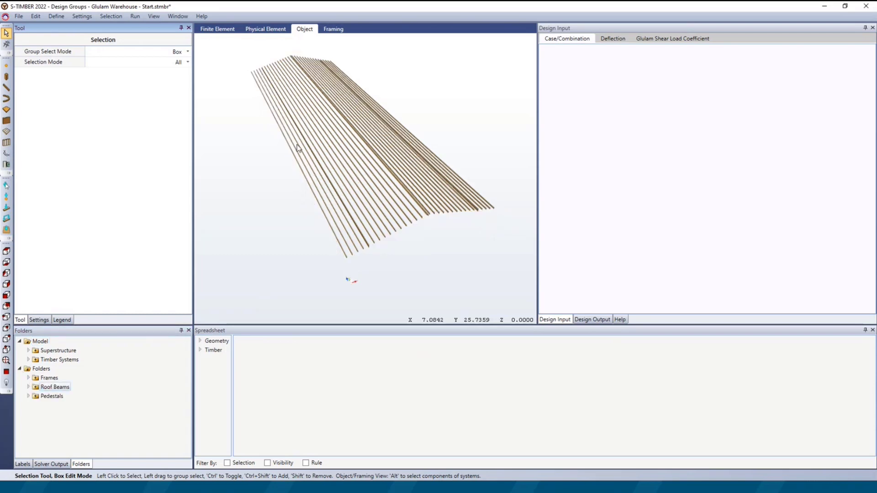
pyautogui.moveTo(480, 69); pyautogui.dragTo(258, 201)
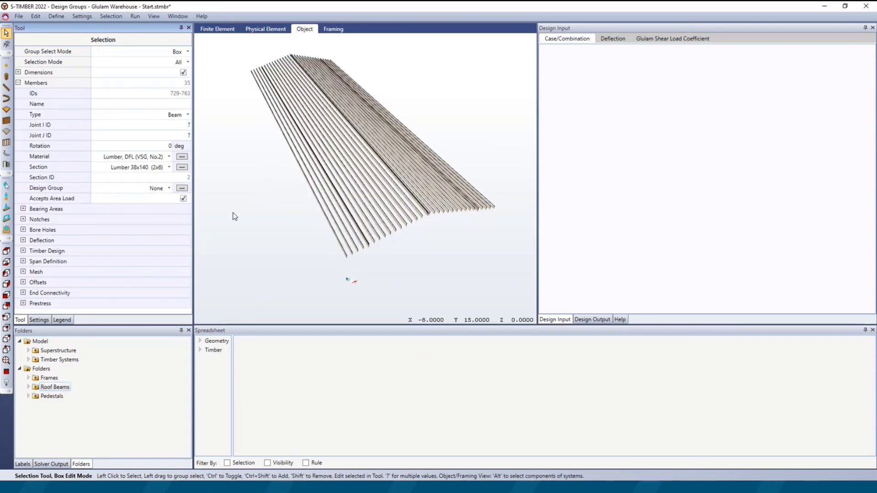
pyautogui.click(169, 189)
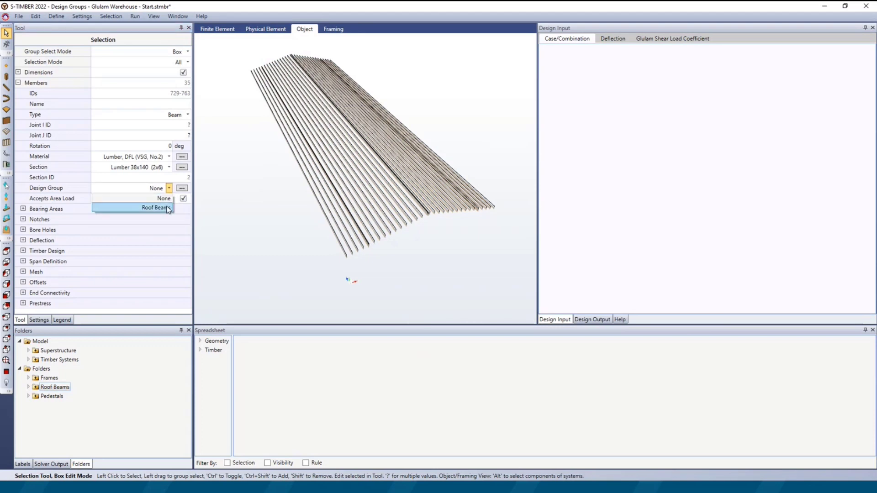
pyautogui.click(168, 208)
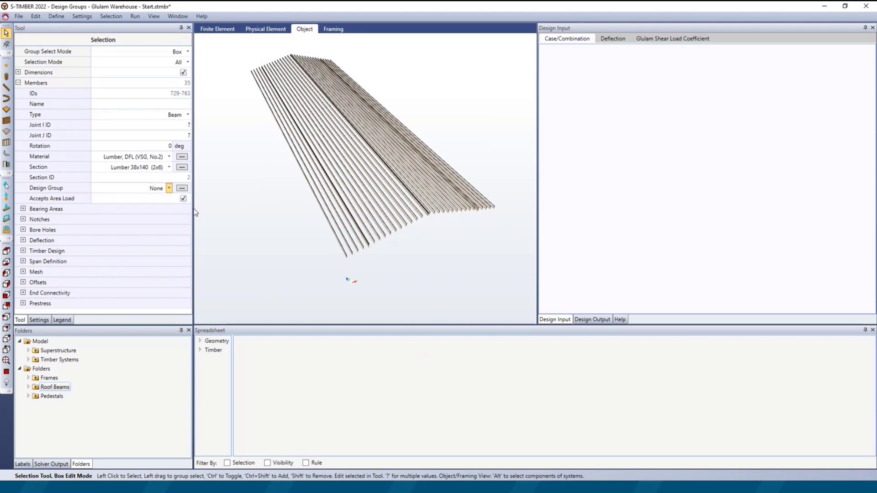
# Show the whole warehouse model again, clear the member selection and inspect the roof beams up close
pyautogui.scroll(3, 372, 233)
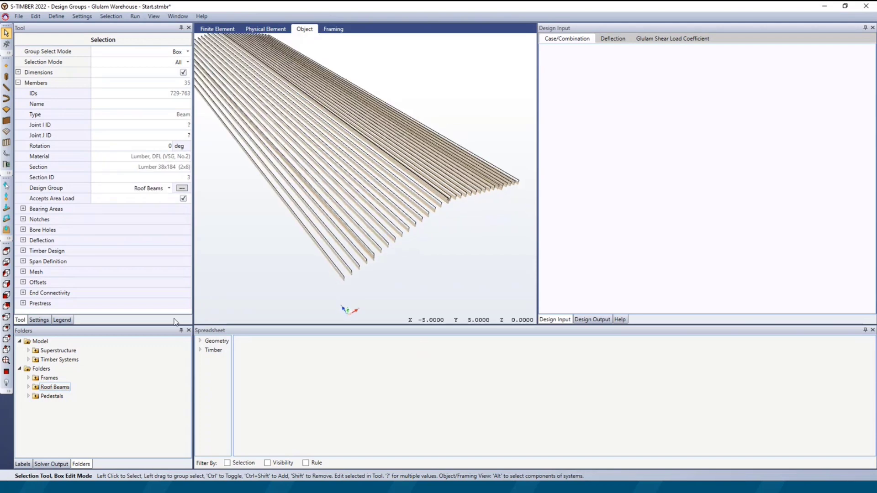
pyautogui.doubleClick(37, 342)
pyautogui.click(218, 291)
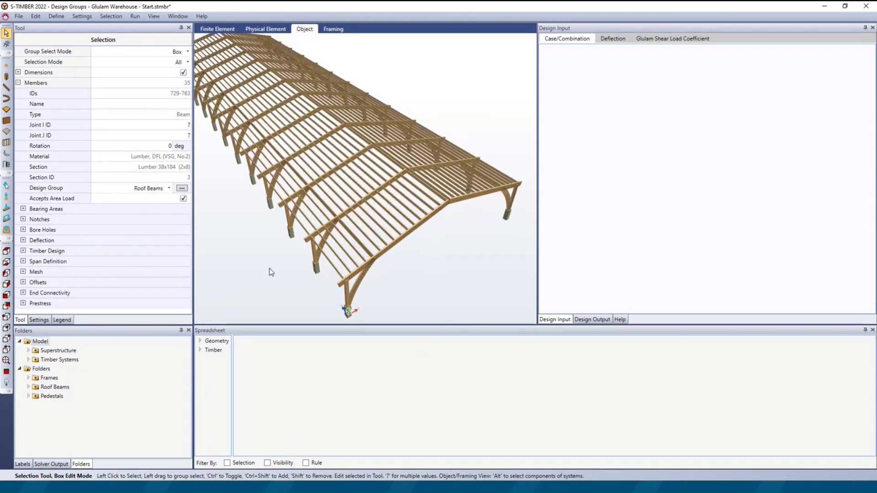
pyautogui.scroll(5, 352, 270)
pyautogui.scroll(1, 324, 275)
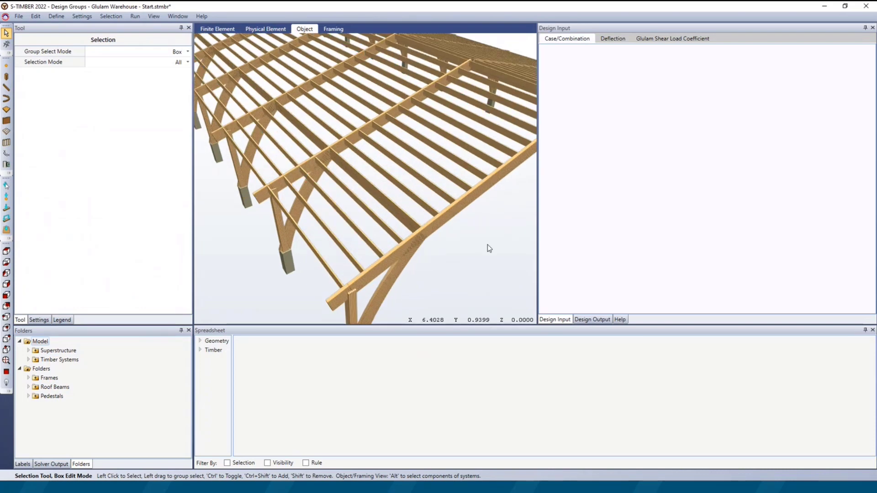
pyautogui.hotkey('alt', 'Tab')
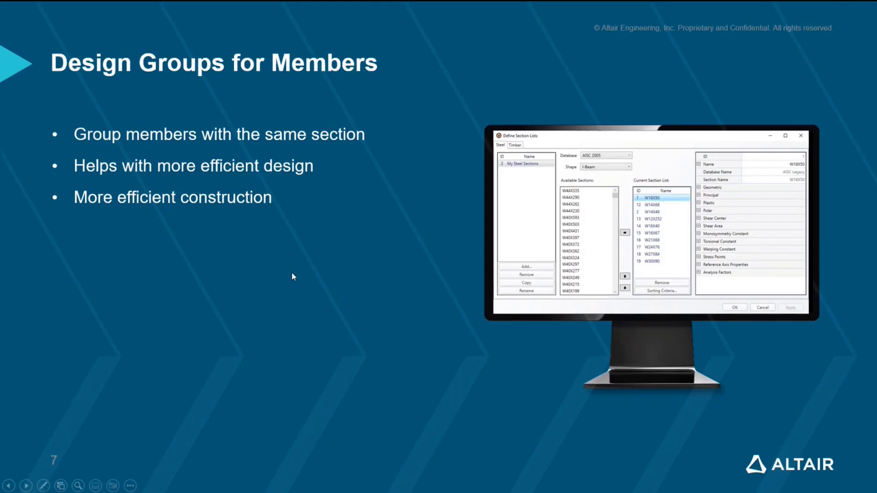
pyautogui.press('Right')
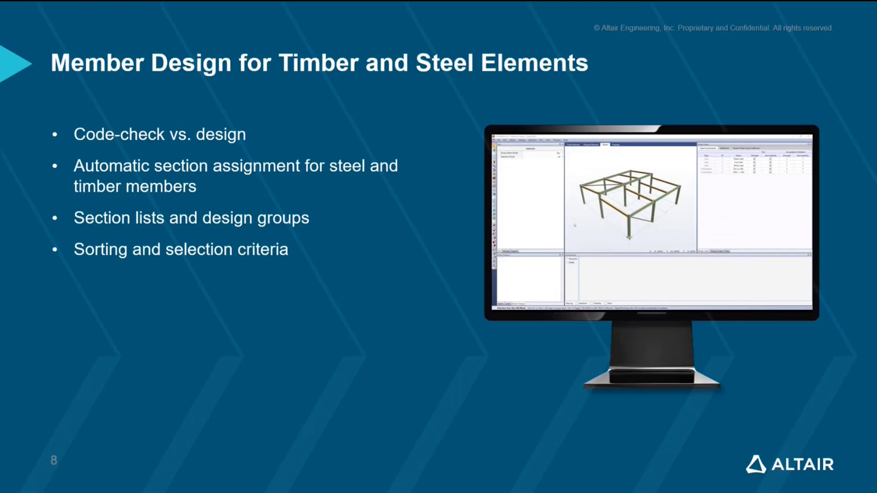
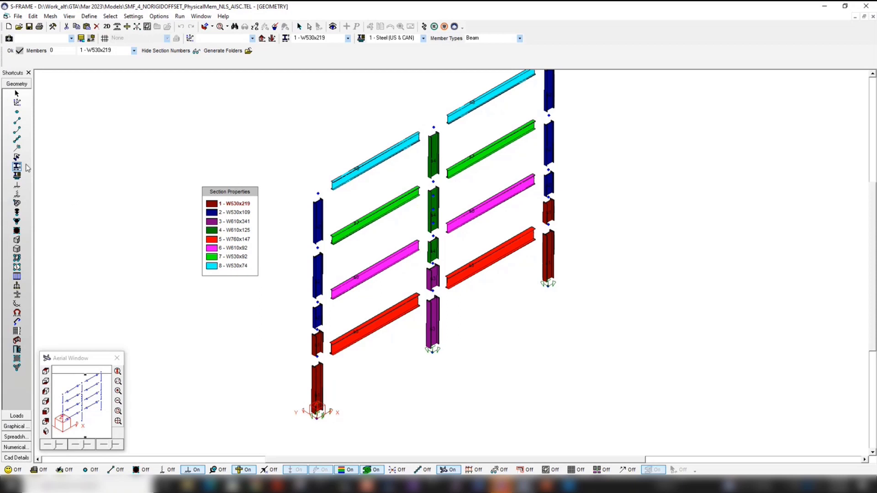
# In S-FRAME, show the frame's member types and open the Elastic/Plastic Link Beam definitions for examination
pyautogui.click(18, 134)
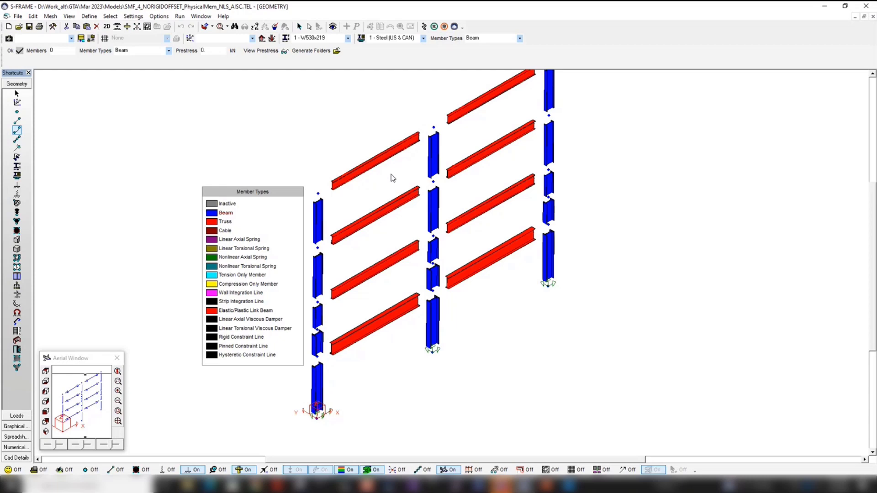
pyautogui.click(17, 130)
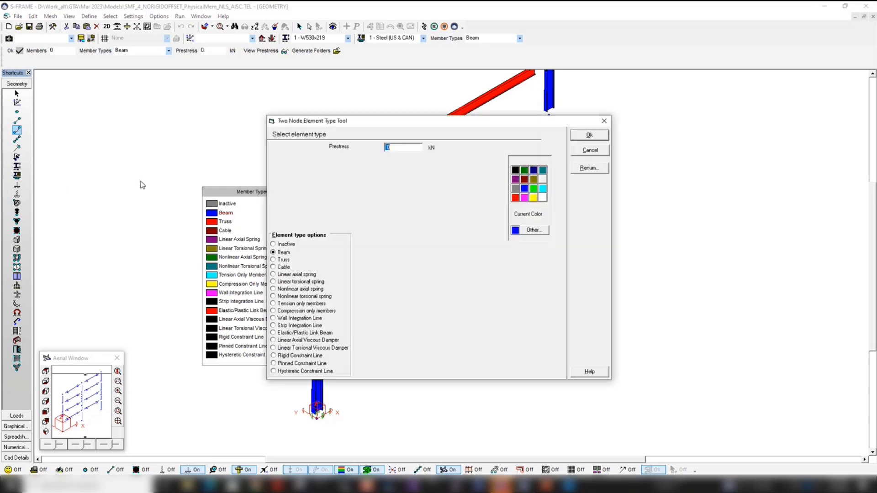
pyautogui.click(274, 334)
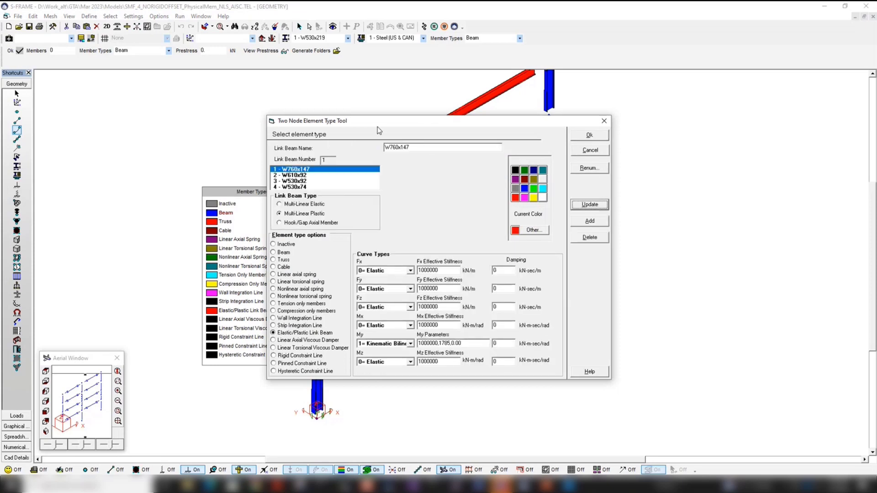
pyautogui.moveTo(389, 122); pyautogui.dragTo(174, 109)
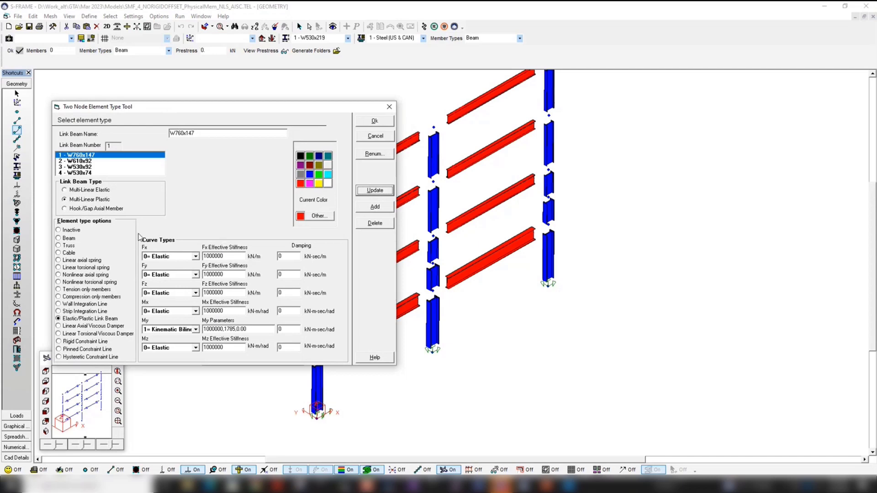
# Examine the kinematic bilinear curve parameters for My of the W760x147 link beam without changing them
pyautogui.click(195, 330)
pyautogui.click(193, 344)
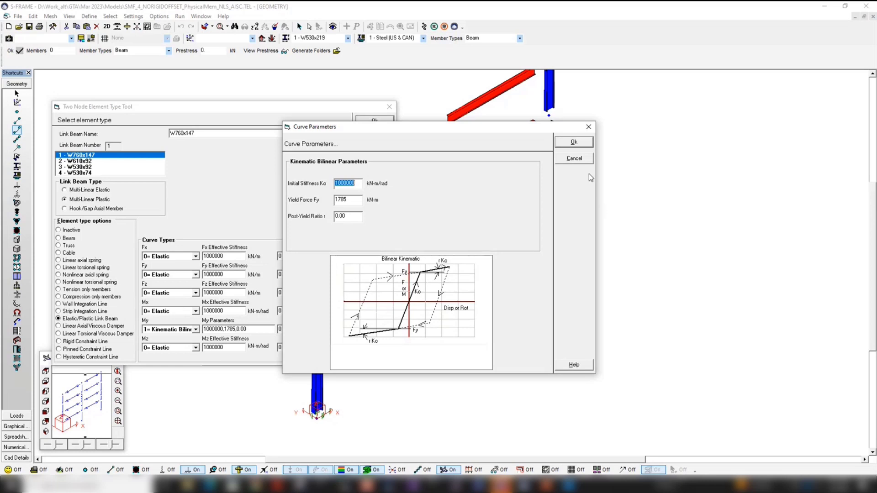
pyautogui.click(577, 159)
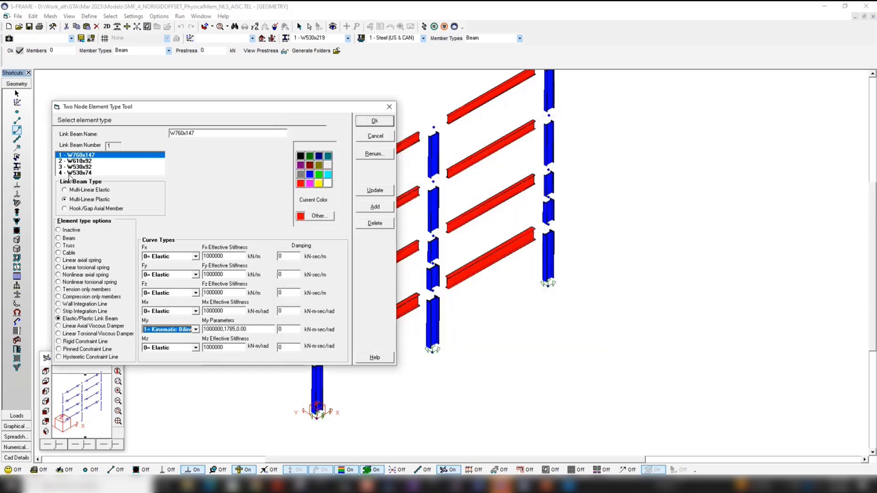
# Compare the curve types and My parameters of the W610x92 and W530x92 link beams
pyautogui.click(86, 161)
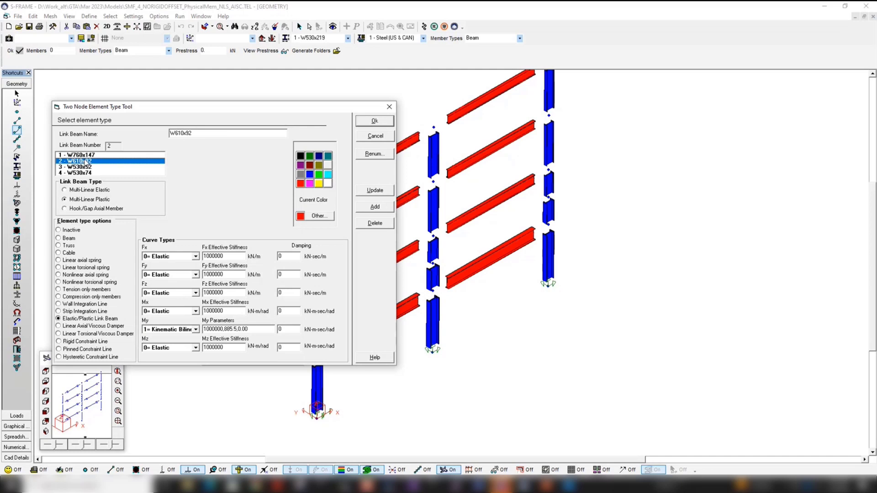
pyautogui.click(85, 168)
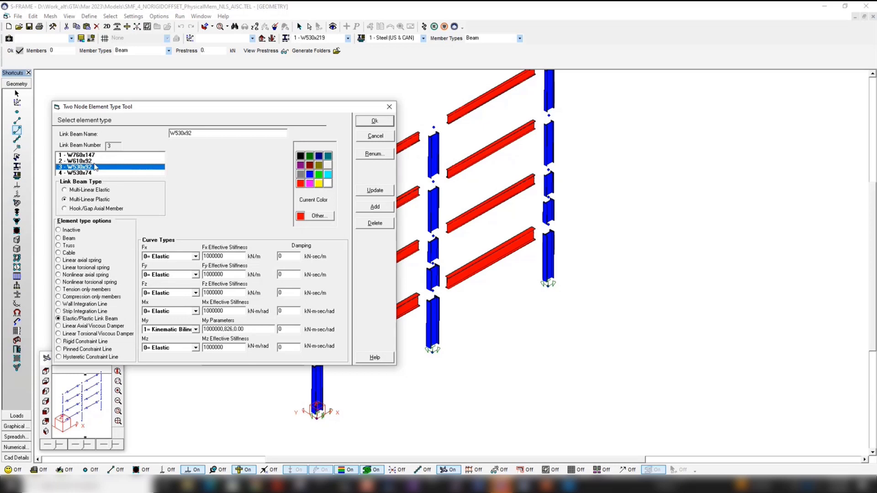
pyautogui.click(93, 162)
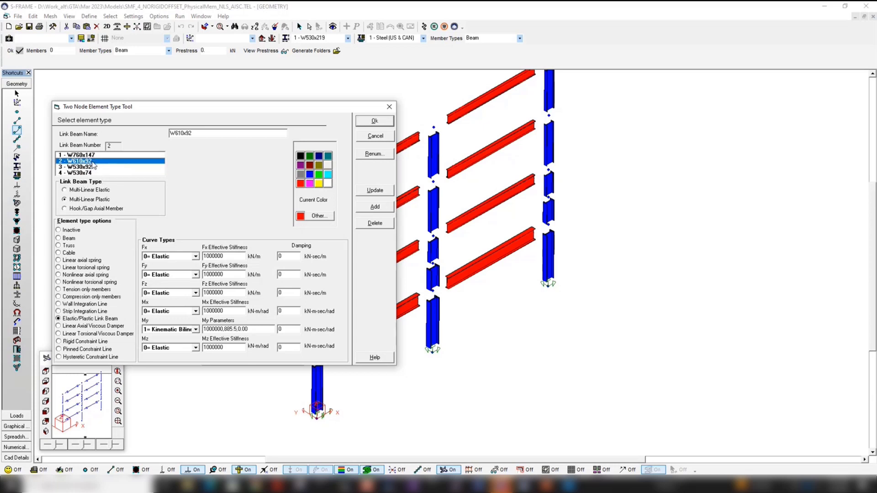
# Compare the My parameters of the W530x92 and W530x74 link beams and leave the definitions without changes
pyautogui.click(92, 167)
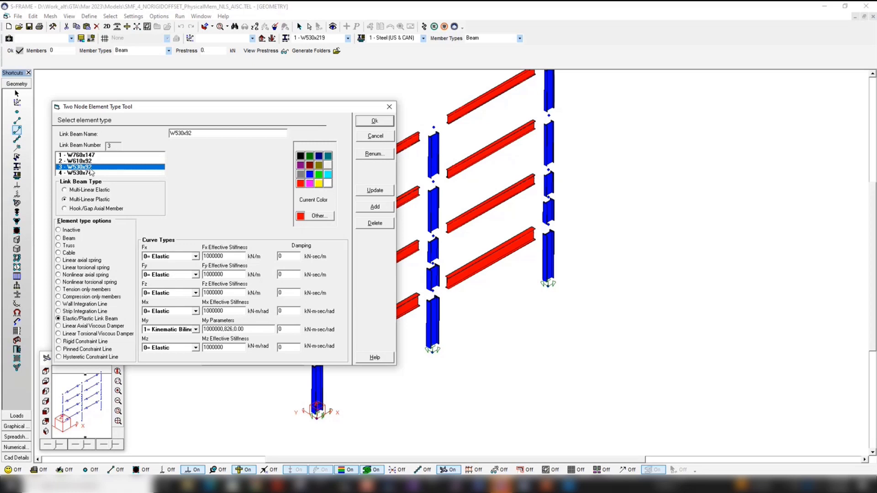
pyautogui.click(89, 173)
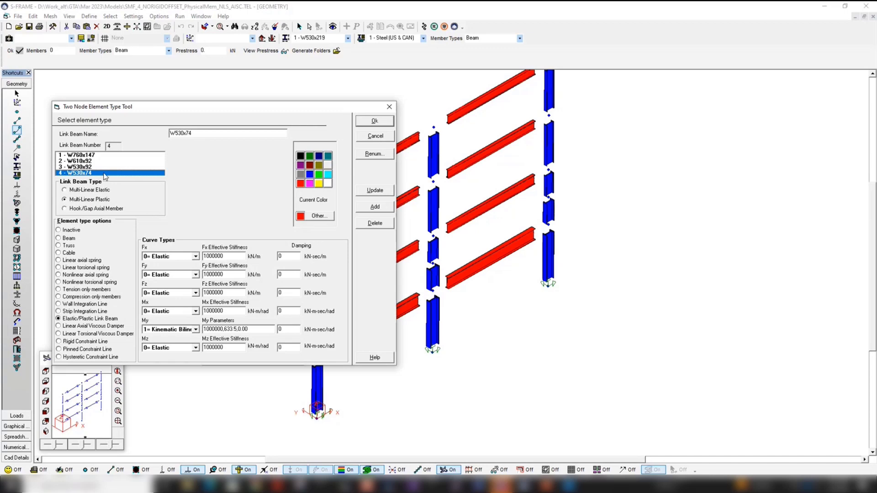
pyautogui.click(375, 136)
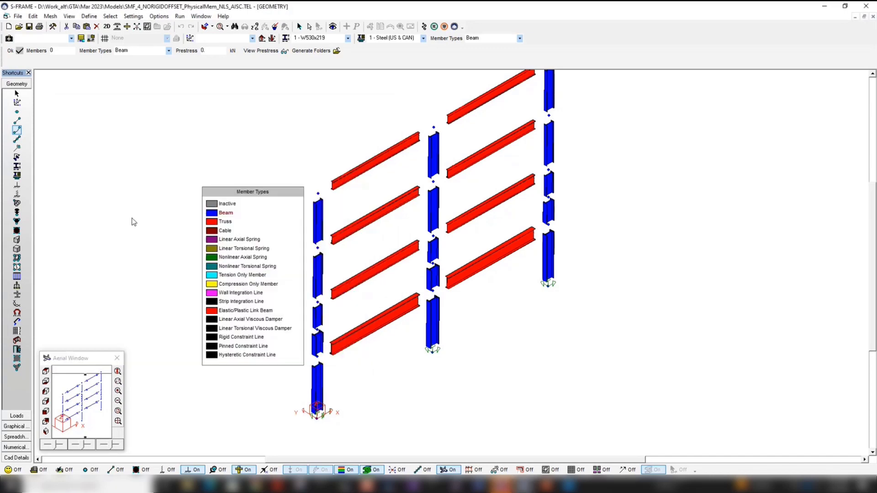
# Show the model's loads without solid rendering and review the load cases through Snow Loads, returning to Seismic Forces
pyautogui.click(18, 416)
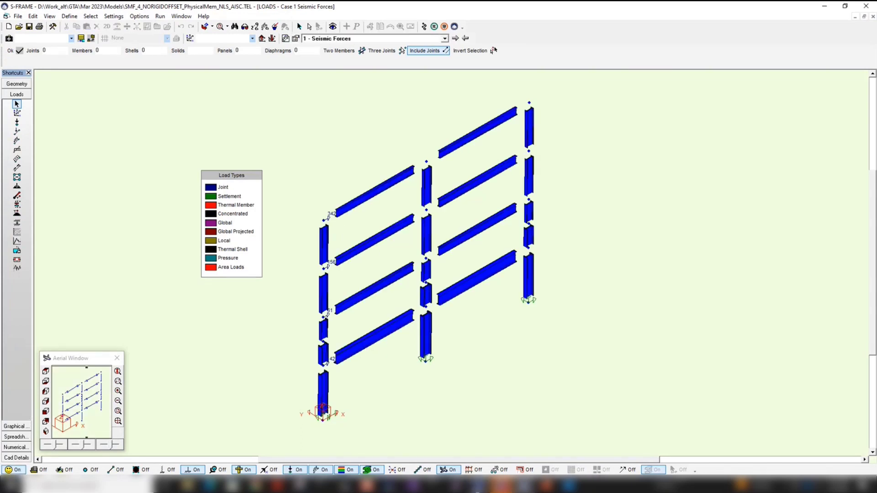
pyautogui.click(367, 470)
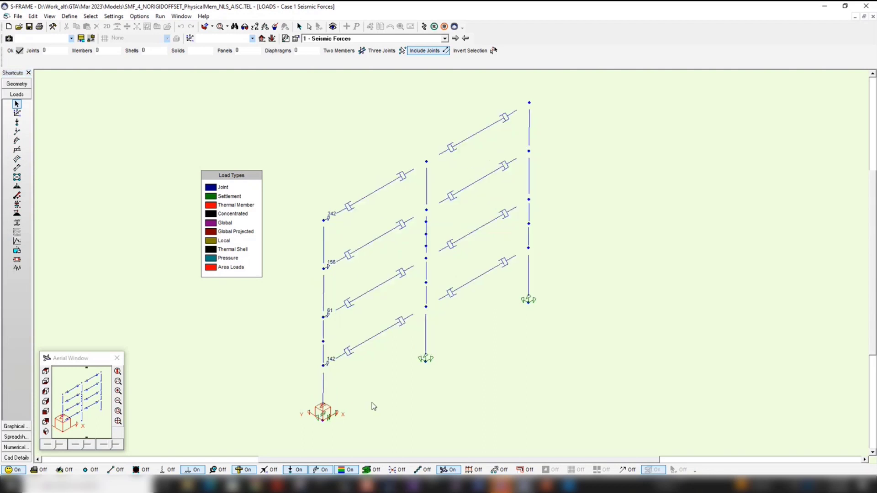
pyautogui.click(456, 39)
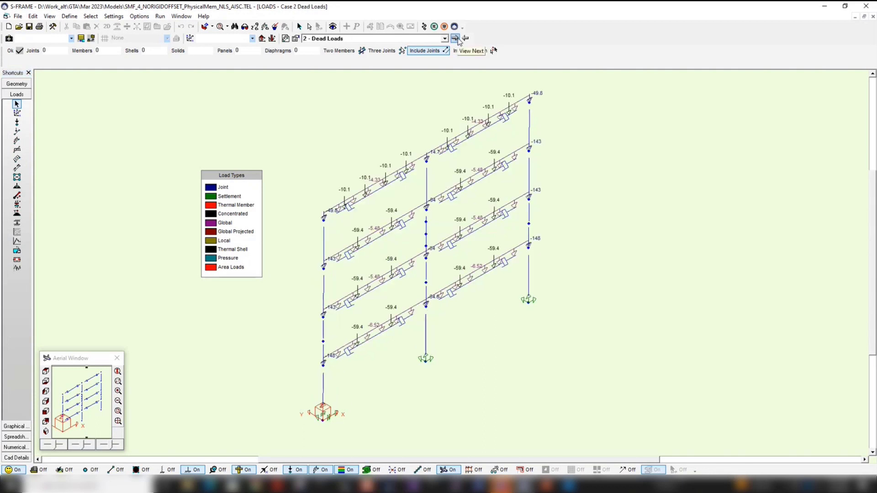
pyautogui.click(456, 39)
pyautogui.click(455, 39)
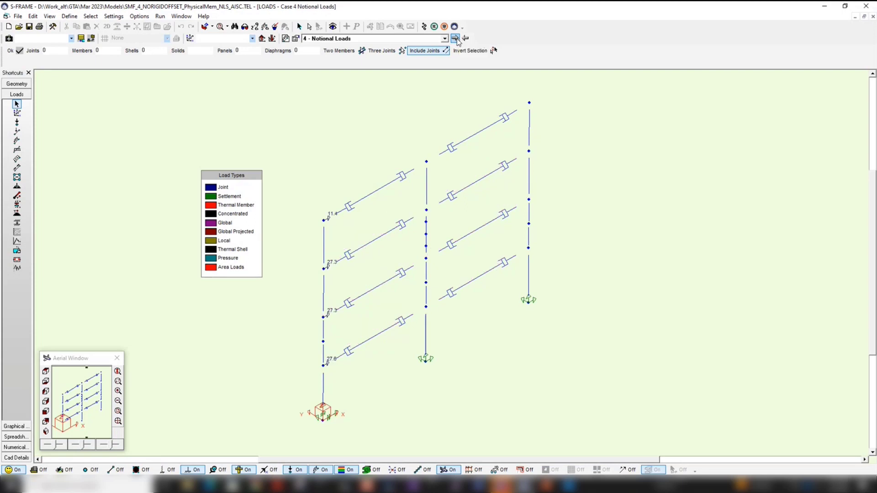
pyautogui.click(456, 39)
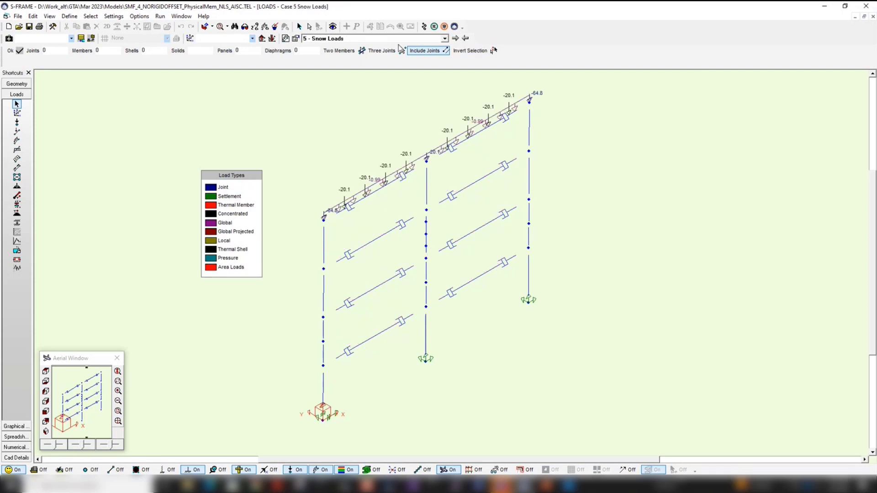
pyautogui.click(442, 39)
pyautogui.click(433, 48)
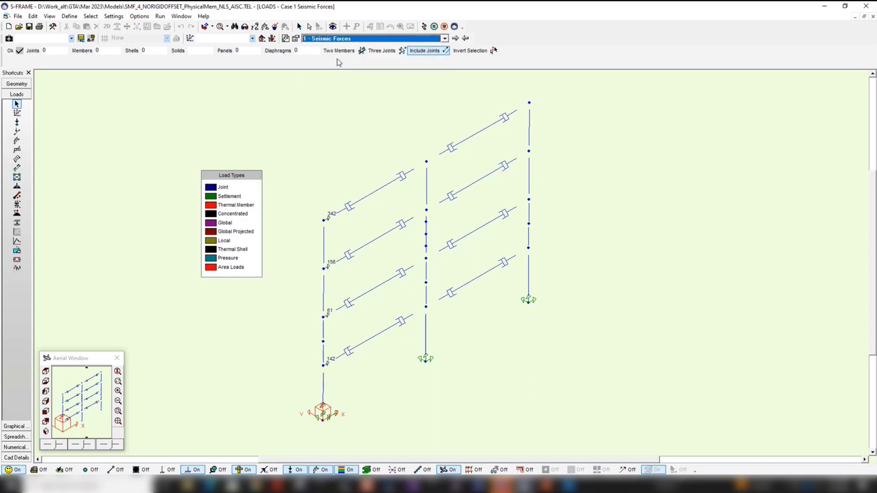
# Examine the scale factor of the Seismic Forces load case without changing it
pyautogui.click(295, 38)
pyautogui.doubleClick(336, 251)
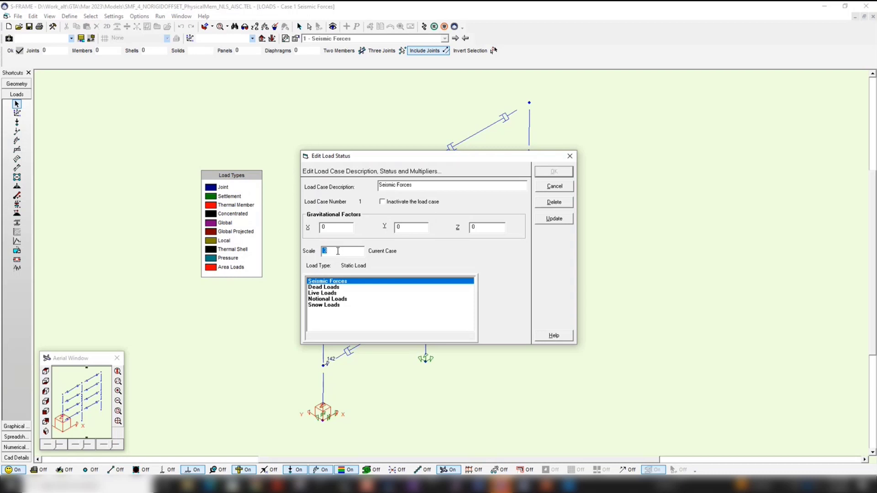
pyautogui.click(556, 186)
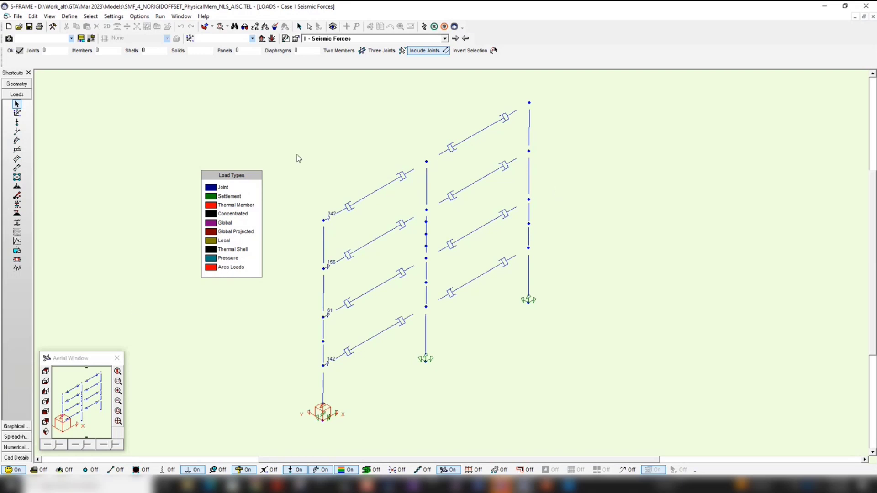
# Run the nonlinear static analysis for combinations with 20 static load increments and proceed to the graphical results
pyautogui.click(423, 26)
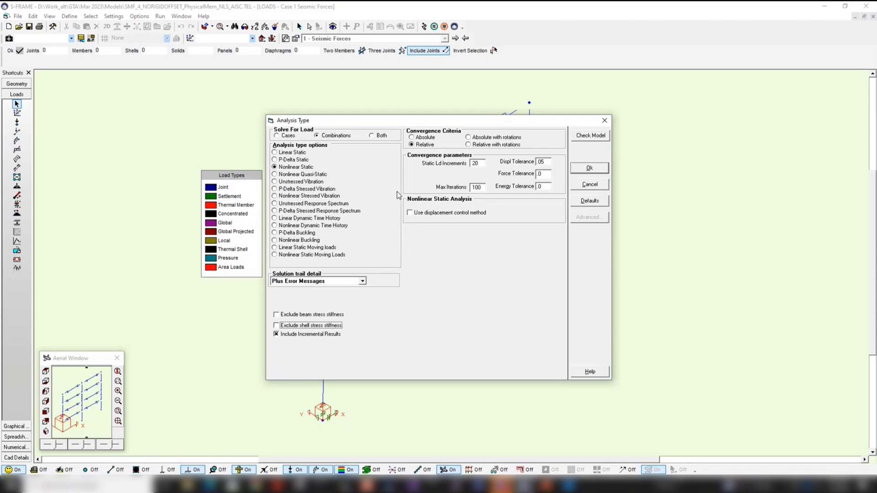
pyautogui.doubleClick(476, 163)
pyautogui.click(592, 169)
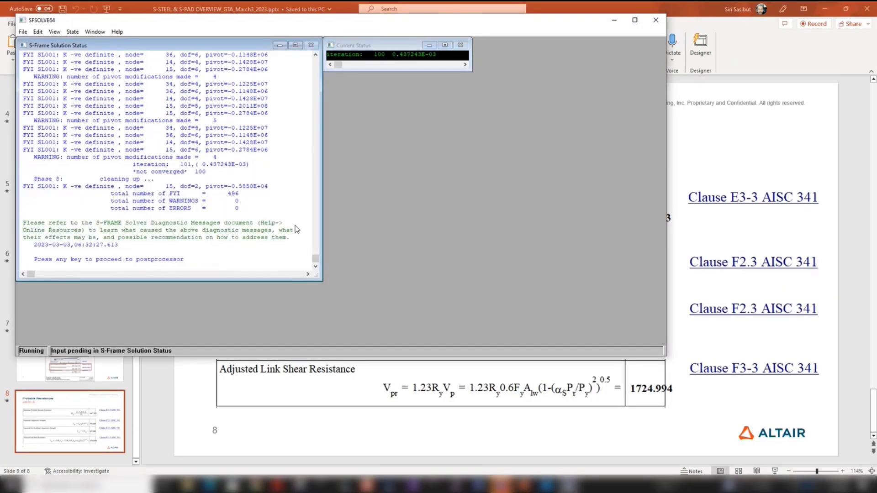
pyautogui.press('Return')
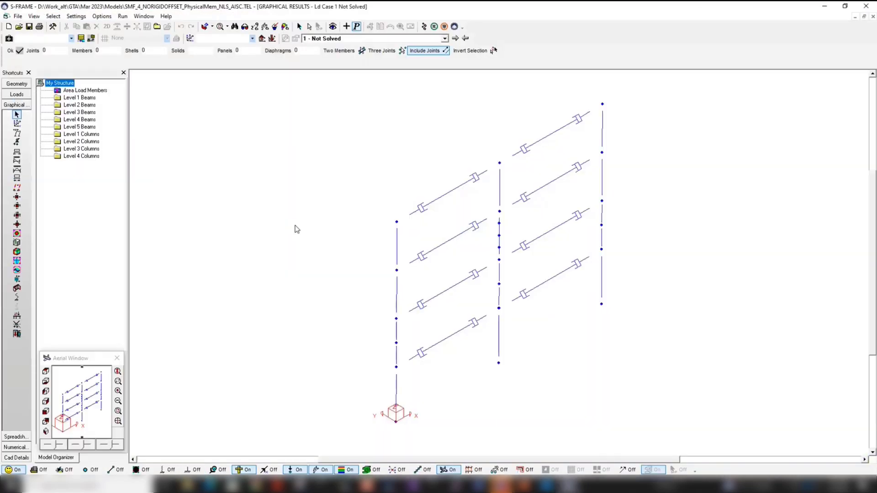
# Switch the results to load combinations and show load step 10 of Load Comb 1
pyautogui.click(346, 26)
pyautogui.click(445, 38)
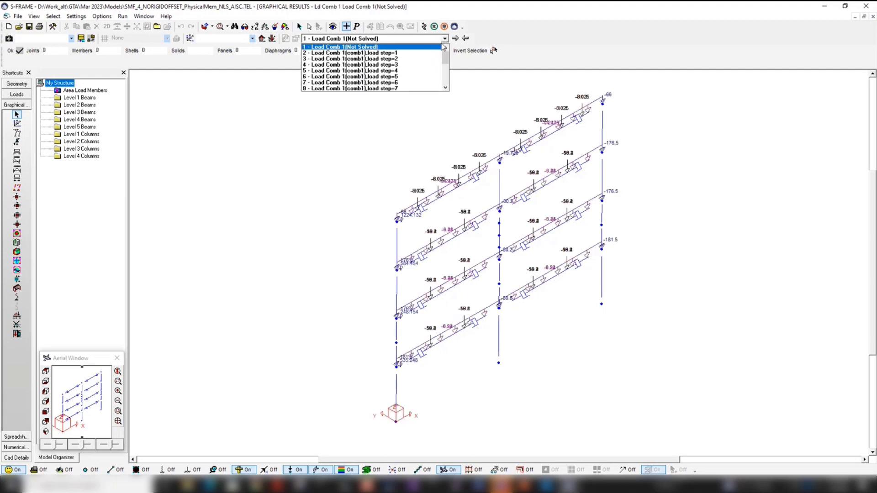
pyautogui.scroll(-1, 430, 80)
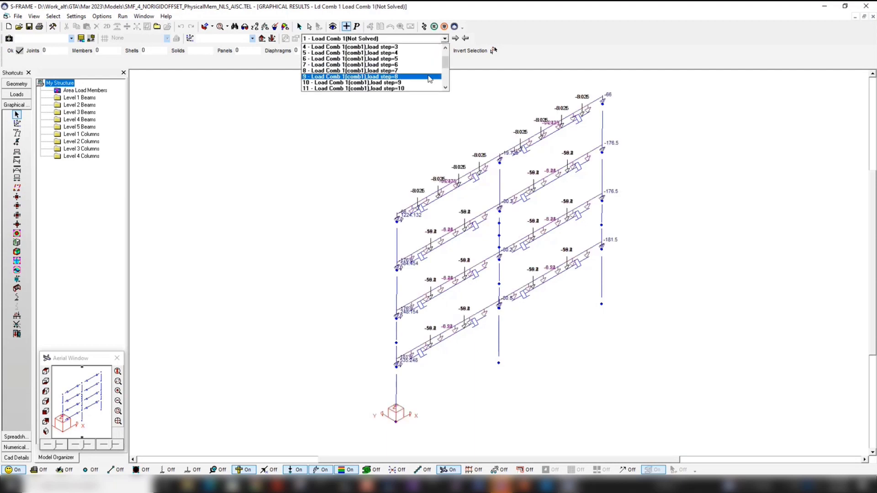
pyautogui.click(429, 88)
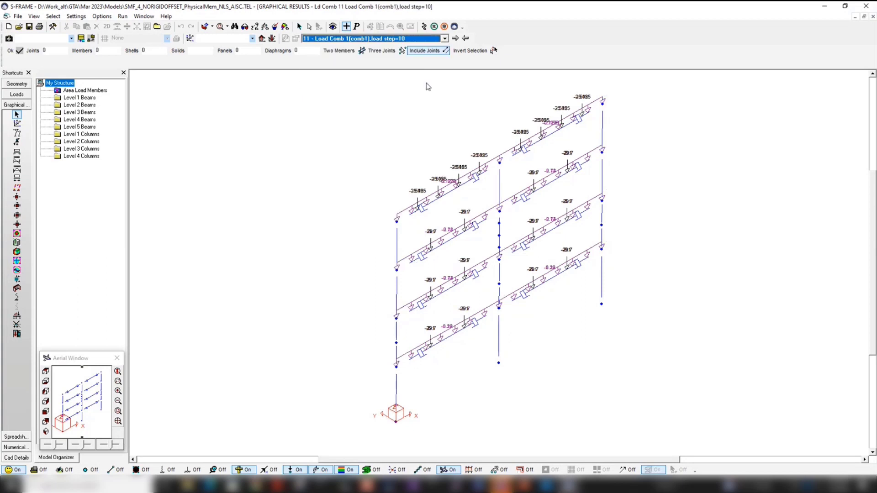
# Hide the applied loads and show the members' y moment diagrams labelled with maximum values
pyautogui.click(293, 470)
pyautogui.click(318, 470)
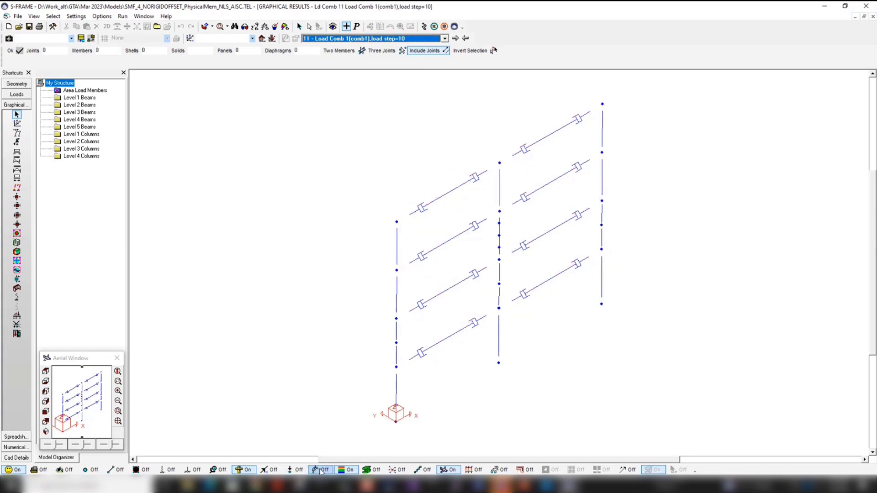
pyautogui.click(17, 170)
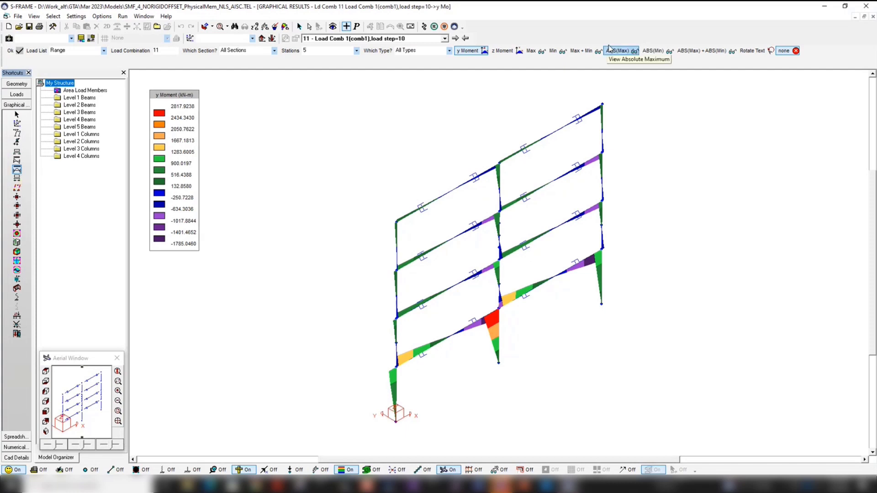
pyautogui.click(537, 51)
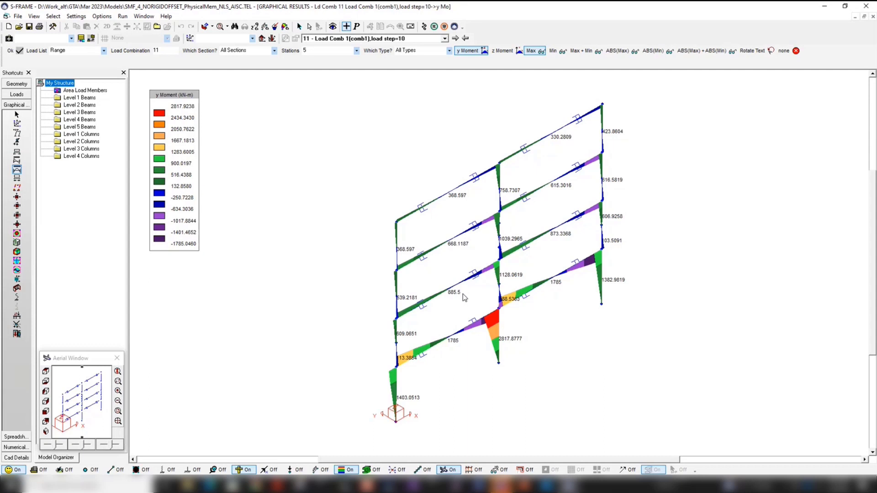
# Examine the pushover curve of the roof-level joint on the far column at load steps 9 and 10
pyautogui.rightClick(602, 109)
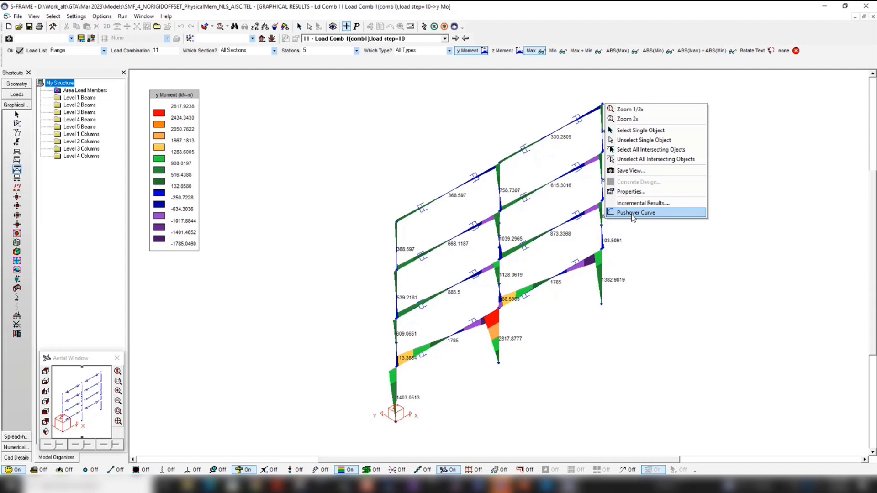
pyautogui.click(631, 213)
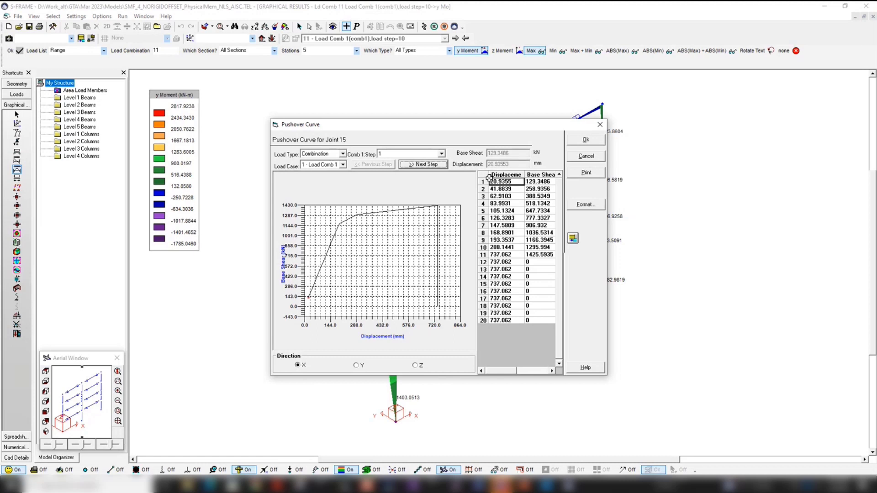
pyautogui.click(440, 154)
pyautogui.scroll(-1, 438, 191)
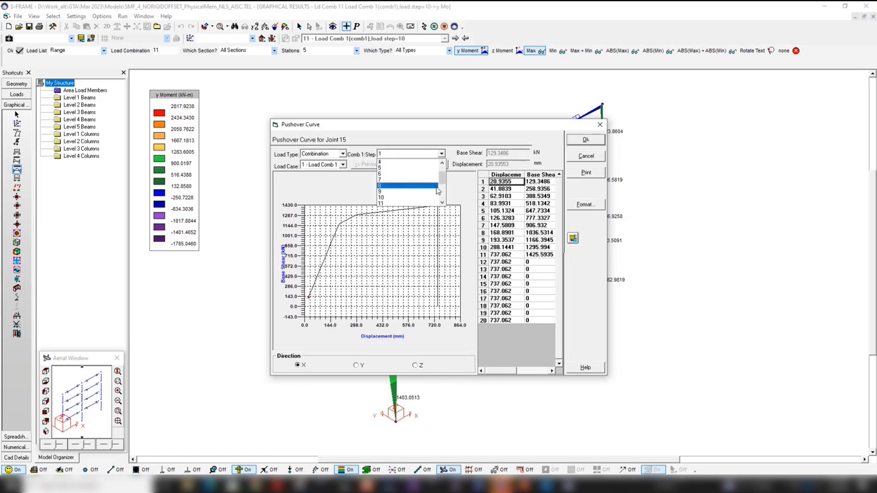
pyautogui.click(436, 192)
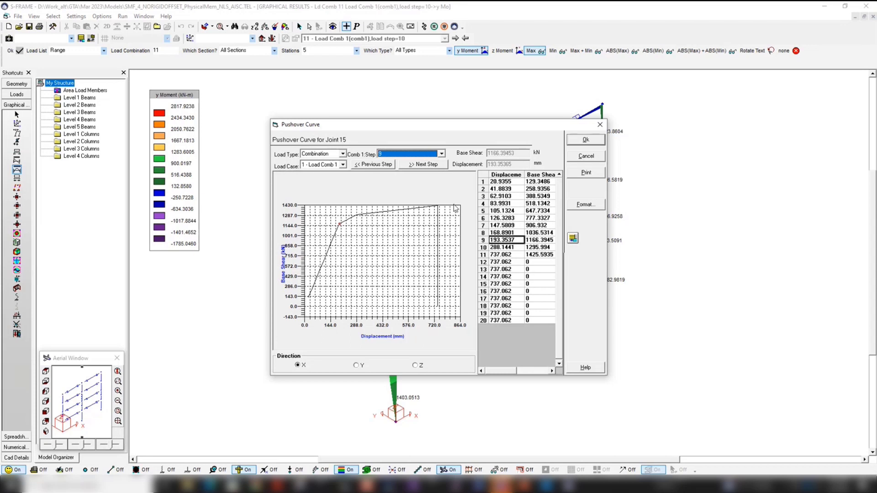
pyautogui.click(441, 165)
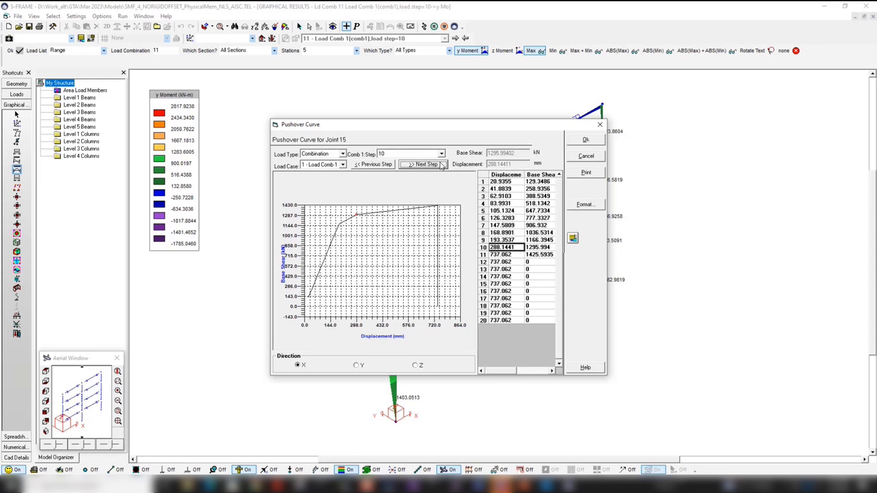
pyautogui.click(576, 143)
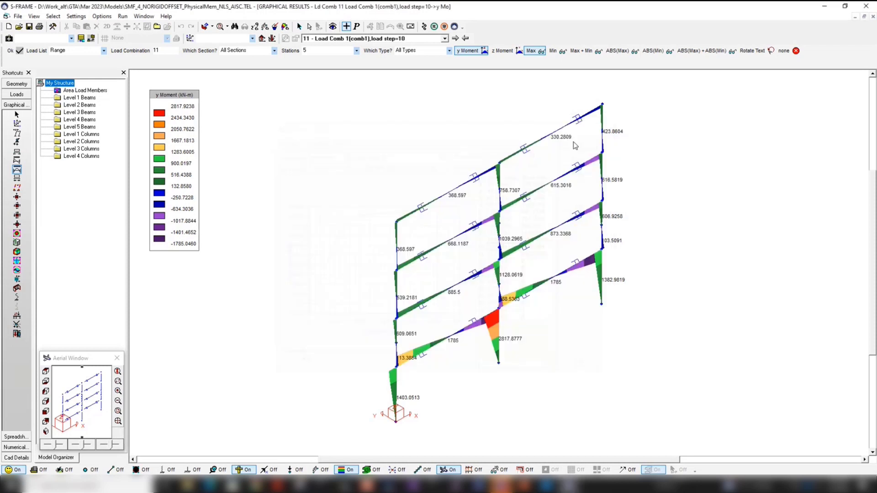
# Build the steel design model, select all members and inspect their seismic force resisting system parameters without changing them
pyautogui.click(435, 27)
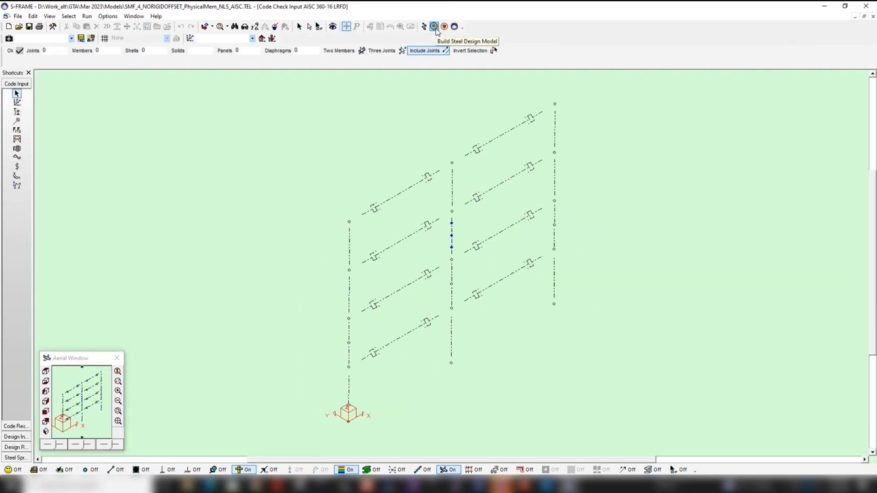
pyautogui.click(302, 28)
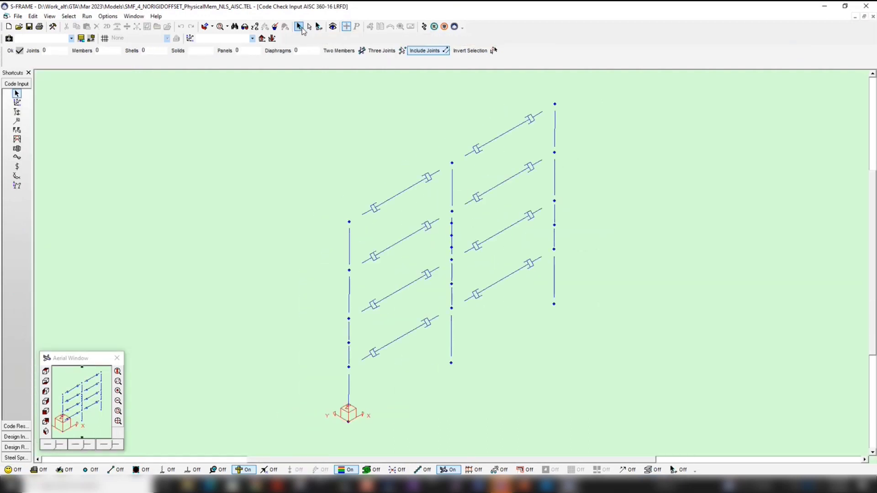
pyautogui.click(17, 139)
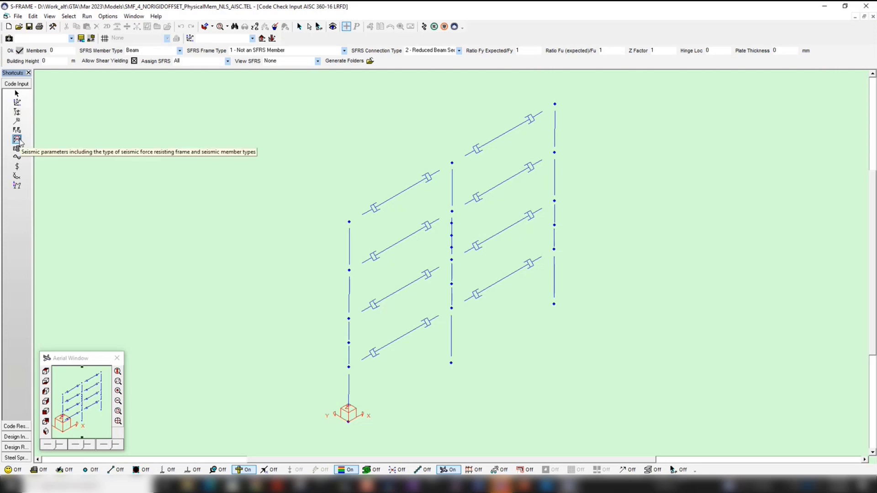
pyautogui.click(17, 139)
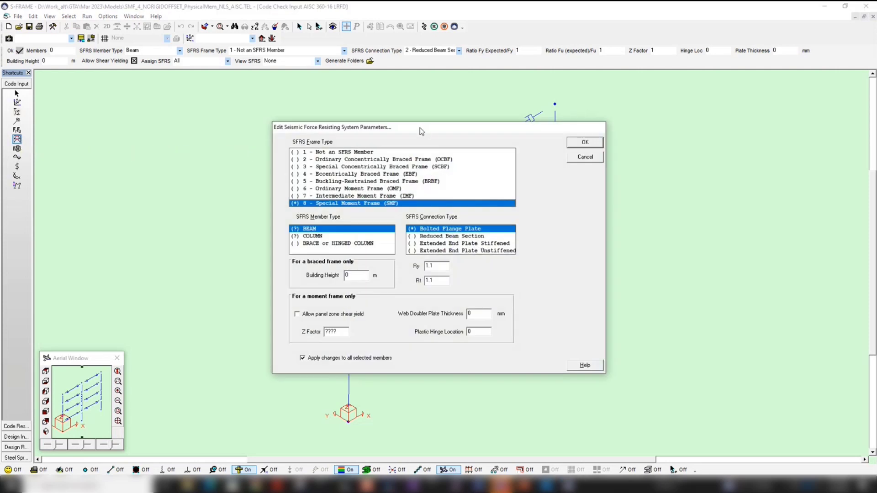
pyautogui.moveTo(343, 123); pyautogui.dragTo(295, 115)
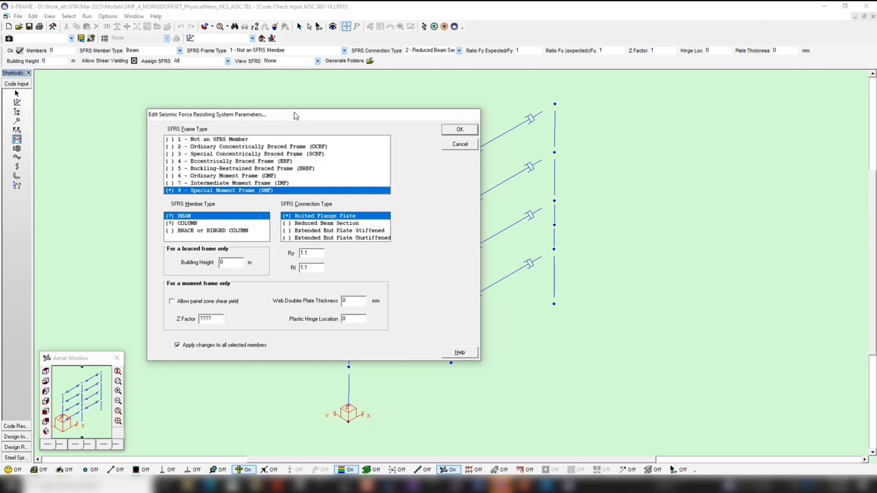
pyautogui.click(460, 144)
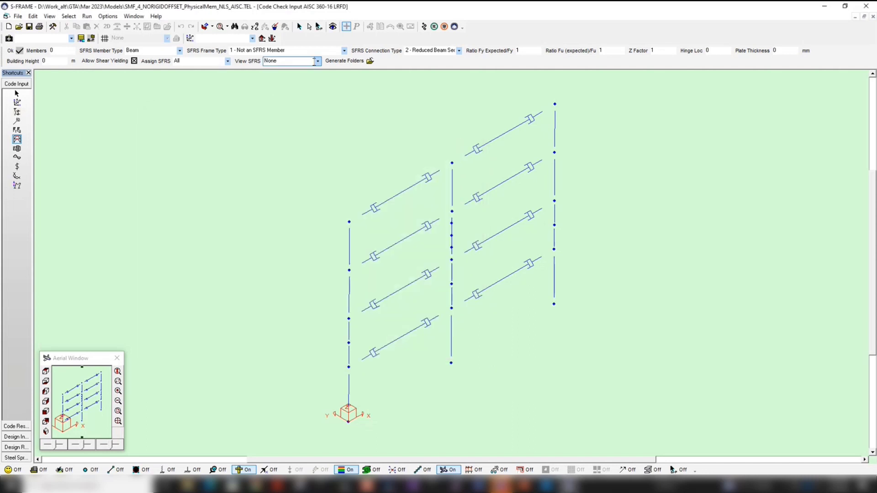
# Colour the frame members by their SFRS frame type and by their SFRS member type to review the assignments
pyautogui.click(316, 61)
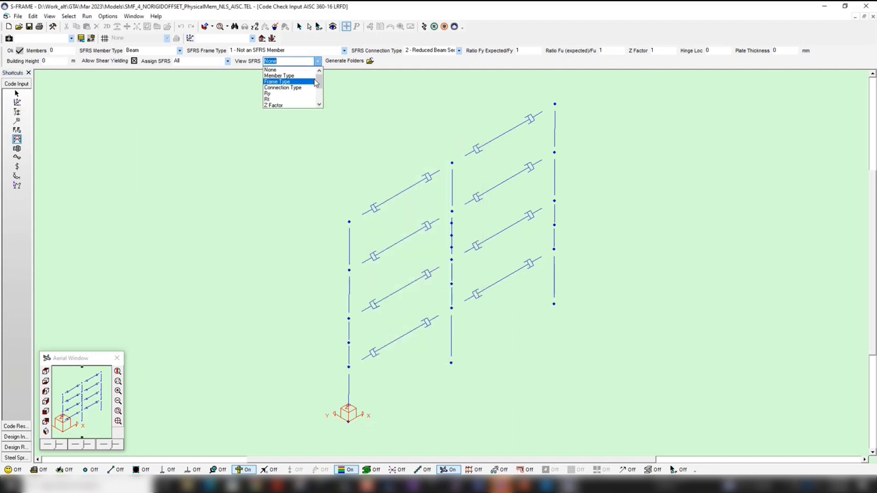
pyautogui.click(292, 82)
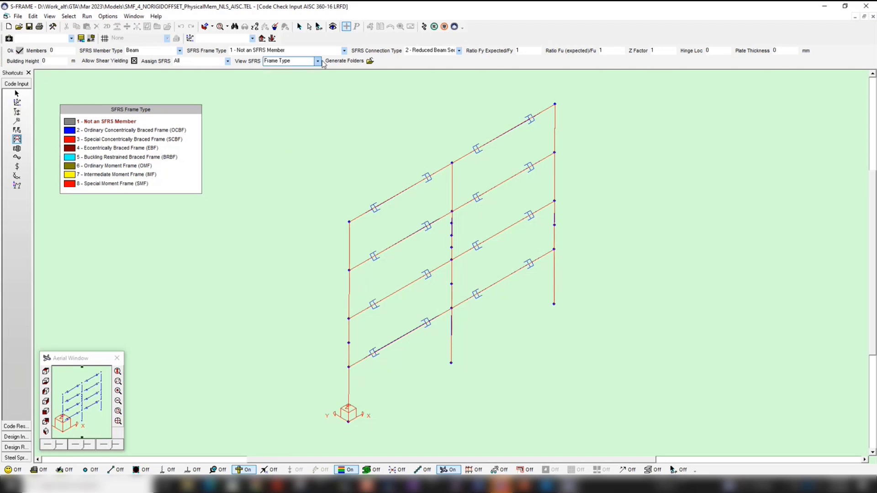
pyautogui.click(319, 62)
pyautogui.scroll(1, 305, 79)
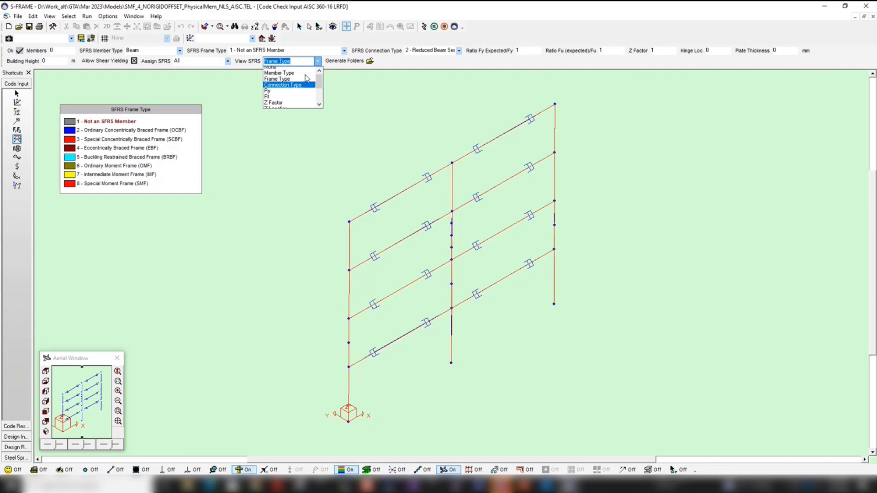
pyautogui.click(306, 76)
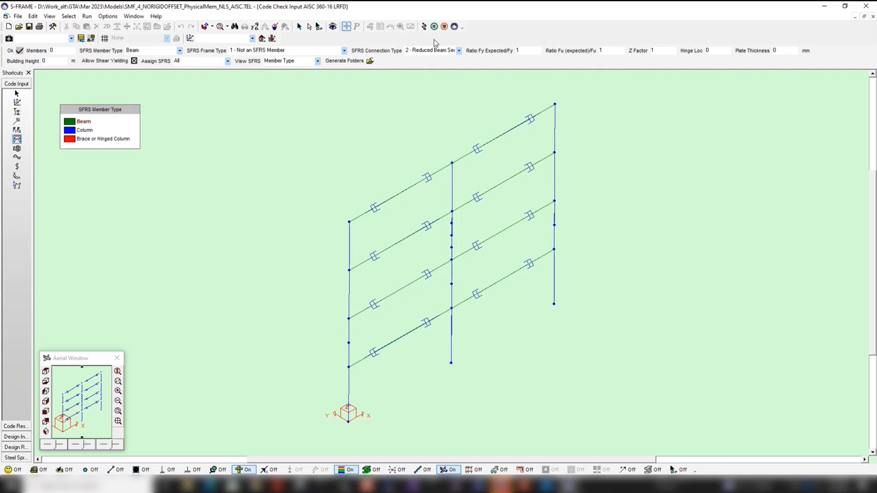
# Run the AISC 360-16 LRFD code check for Load Comb 11, load step 10 of Load Comb 1
pyautogui.click(424, 27)
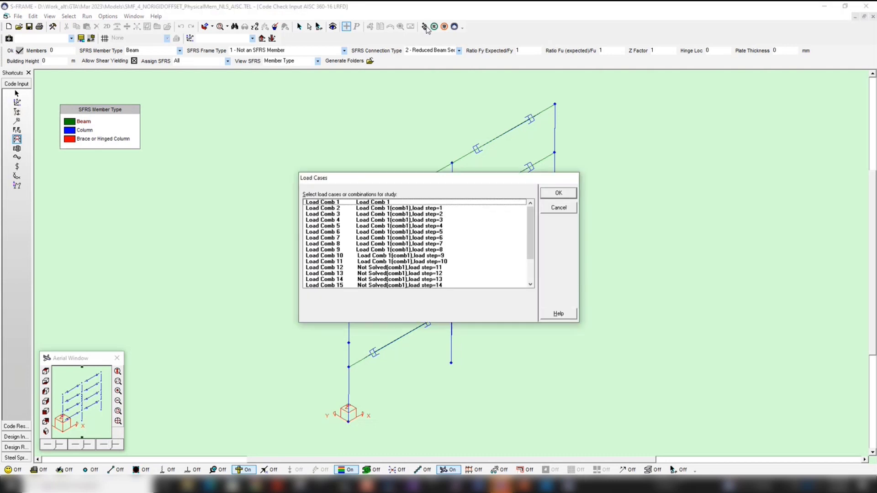
pyautogui.click(429, 262)
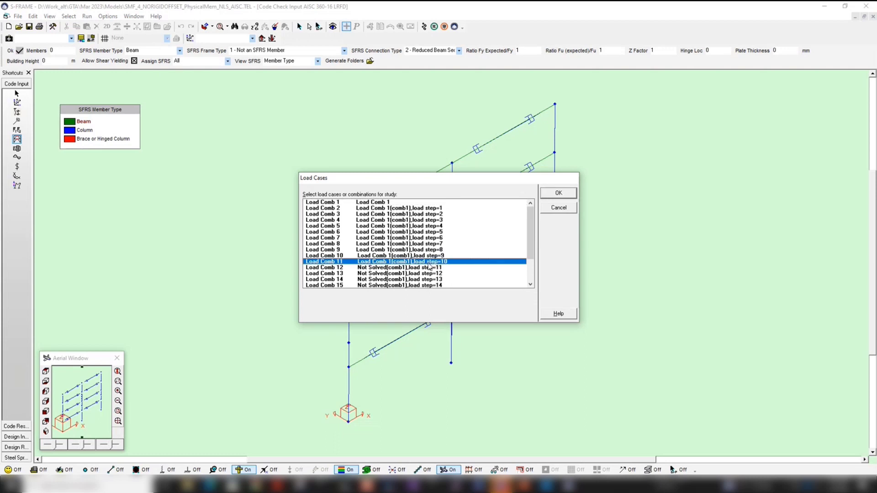
pyautogui.click(561, 195)
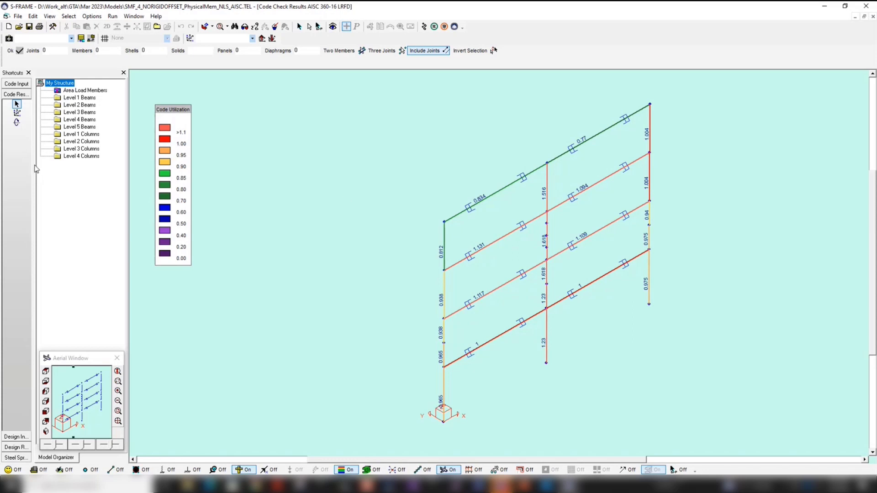
# Override the middle column's lowest member with the next section size up twice, reaching W610x415, with automatic unselection of passing members turned off
pyautogui.click(17, 123)
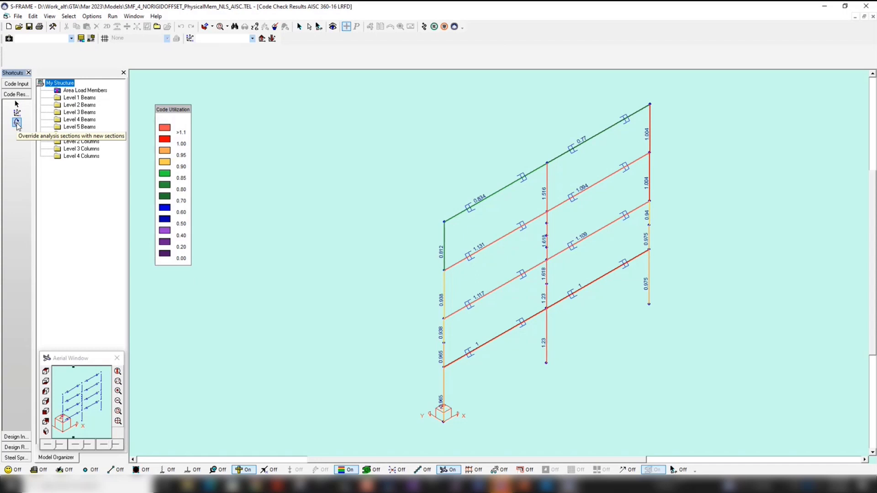
pyautogui.click(309, 27)
pyautogui.click(17, 105)
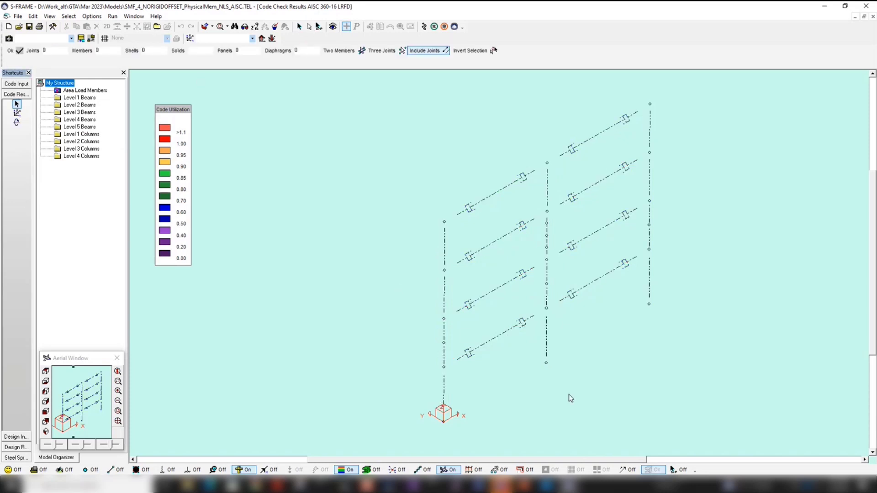
pyautogui.click(540, 342)
pyautogui.click(17, 123)
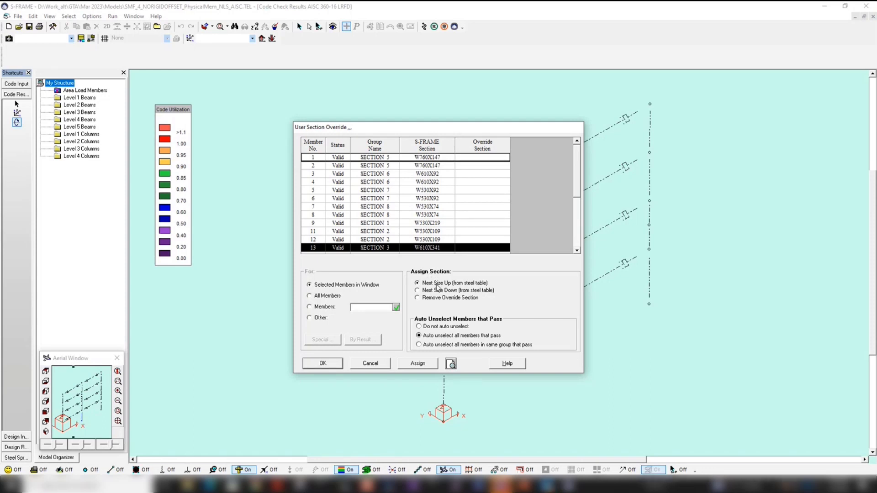
pyautogui.click(420, 328)
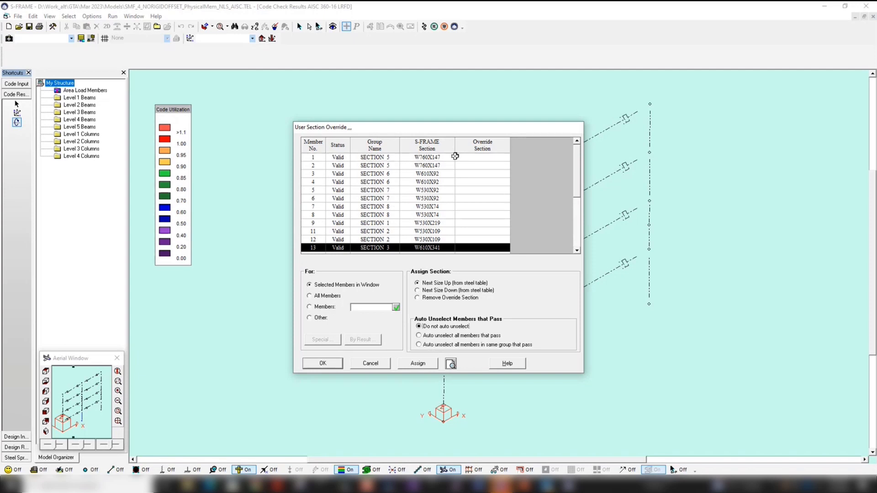
pyautogui.moveTo(446, 130); pyautogui.dragTo(268, 116)
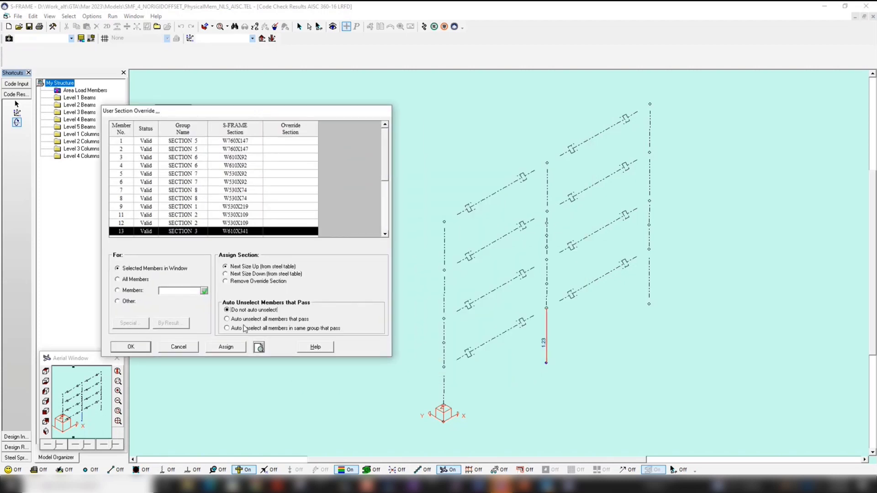
pyautogui.click(236, 349)
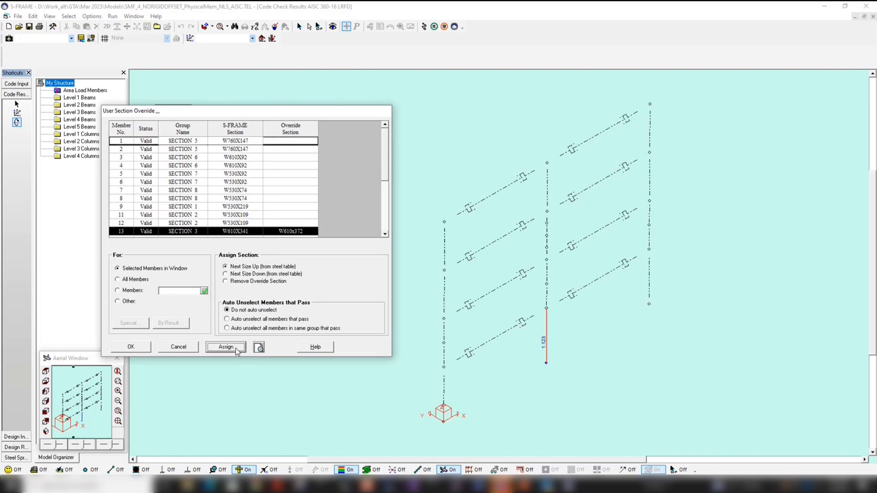
pyautogui.click(237, 349)
pyautogui.click(148, 349)
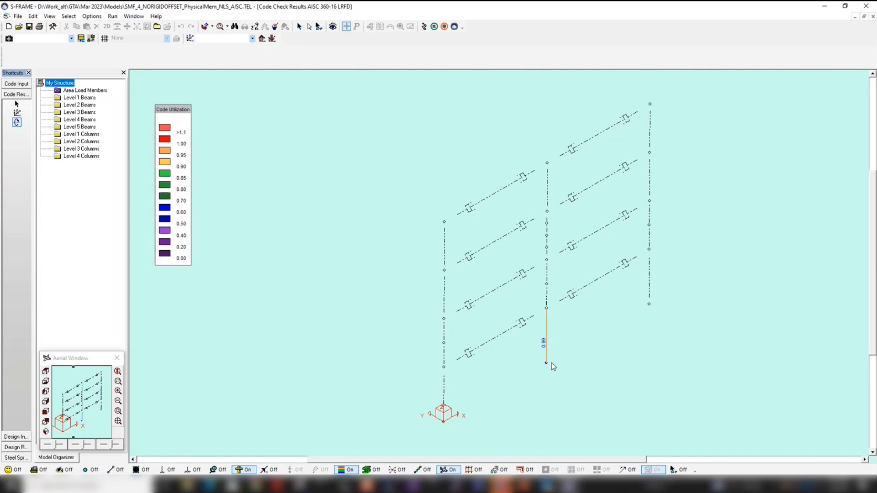
# Open the resized column member's code details and bring up the capacity charts for its original W610x341 section
pyautogui.rightClick(549, 337)
pyautogui.click(576, 417)
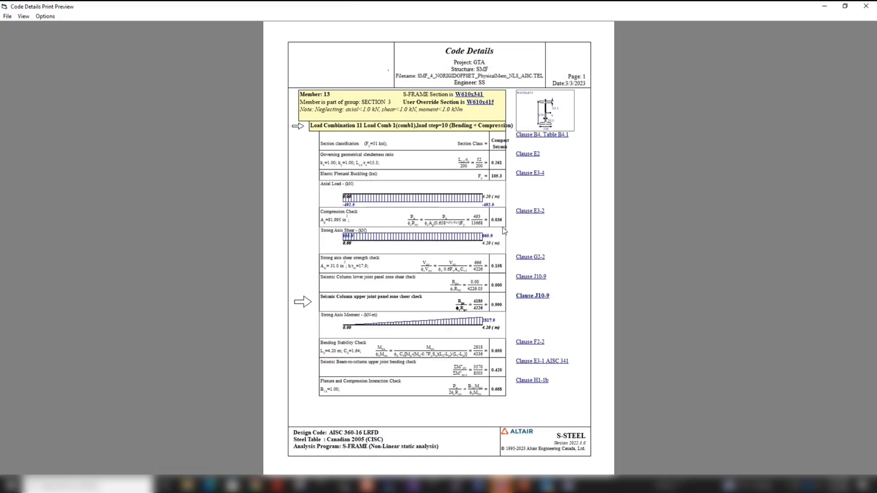
pyautogui.click(476, 95)
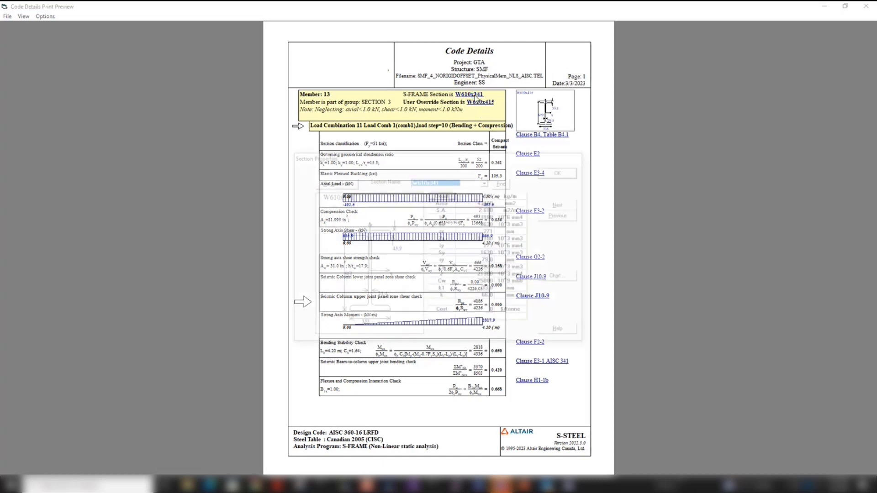
pyautogui.click(557, 278)
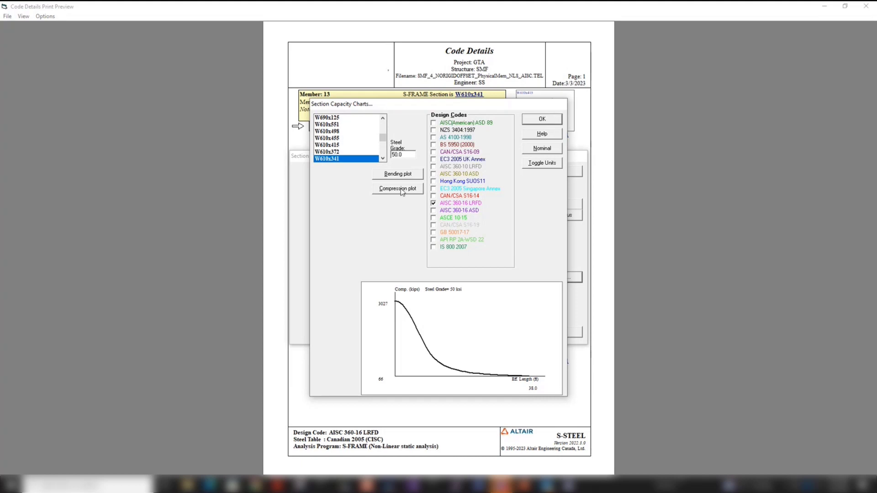
# Plot the bending and compression capacities of W610x415 together with W610x341 under AISC 360-16 LRFD
pyautogui.click(353, 146)
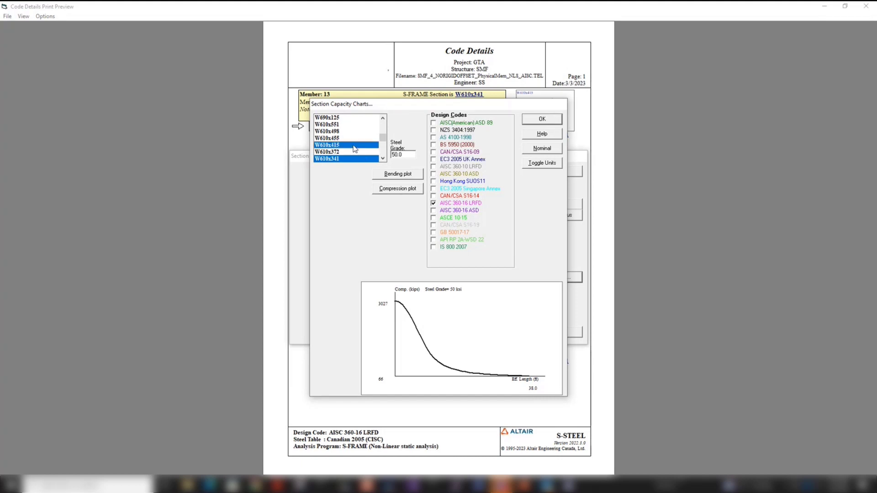
pyautogui.click(397, 175)
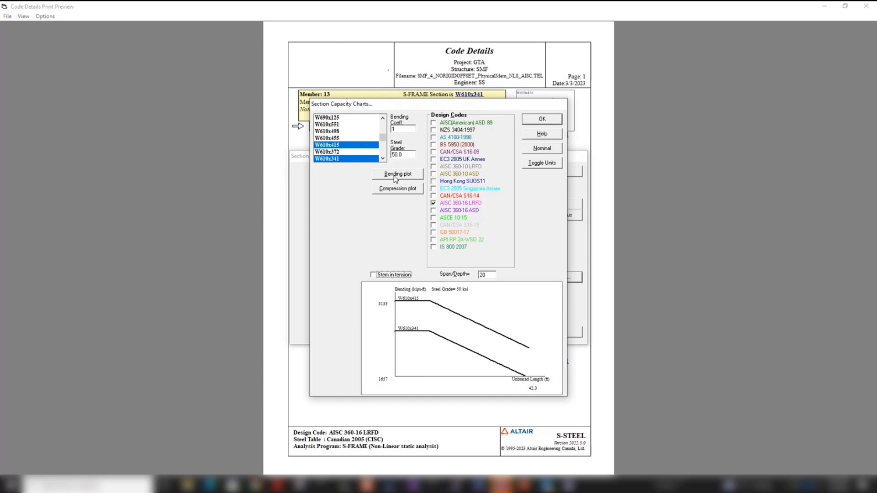
pyautogui.click(399, 192)
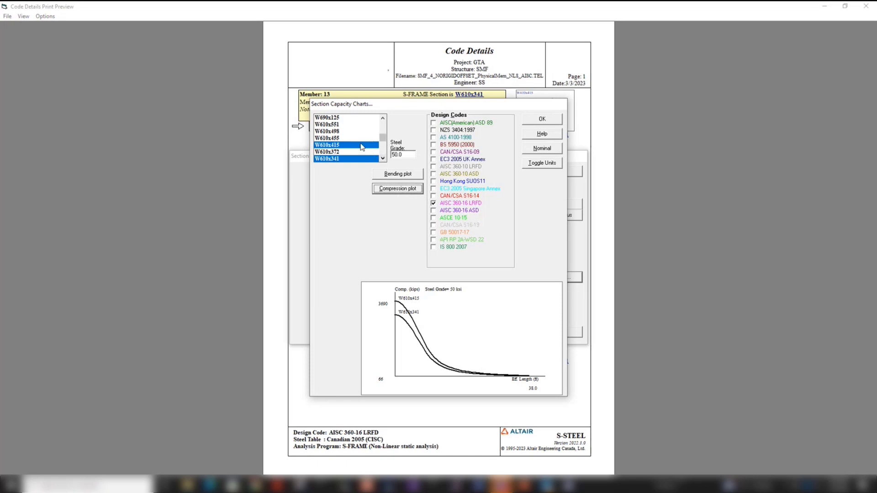
# Compare W610x341 bending and compression capacities for AISC 360-16 LRFD, NZS 3404:1997, EC3 2005 UK Annex, CAN/CSA S16-19, GB 50017-17 and IS 800 2007
pyautogui.keyDown('ctrl'); pyautogui.click(354, 158); pyautogui.keyUp('ctrl')
pyautogui.click(355, 159)
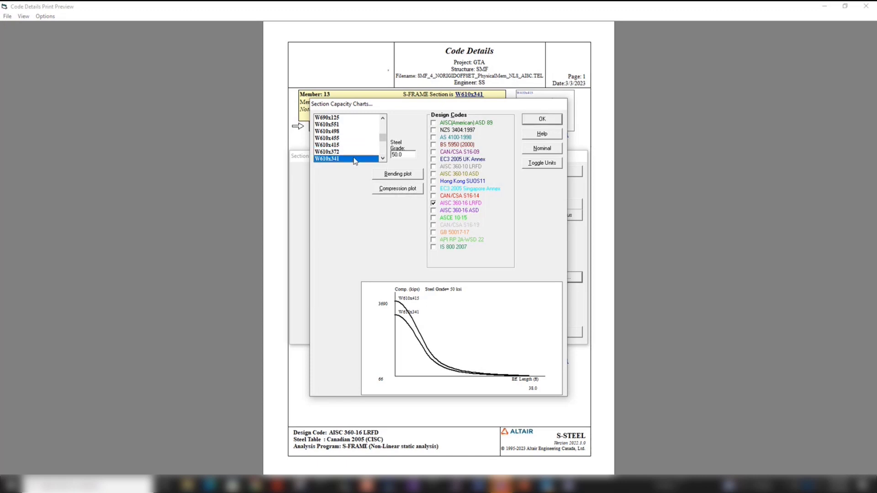
pyautogui.click(432, 130)
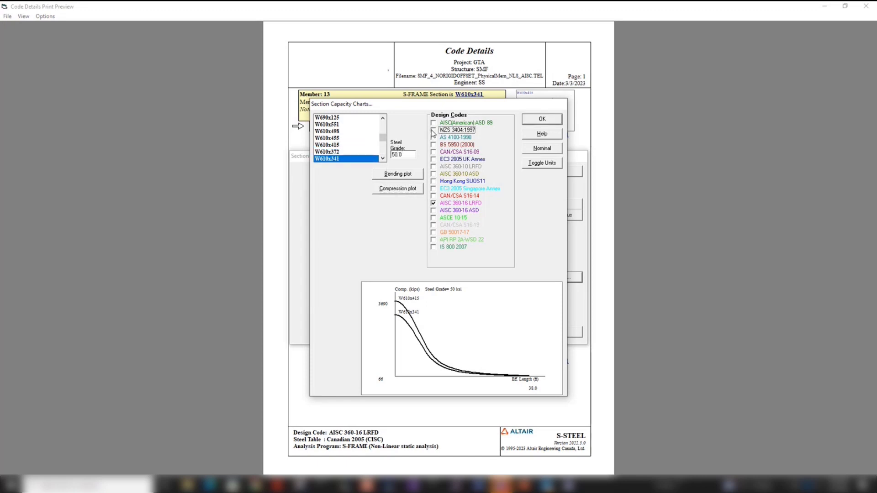
pyautogui.click(434, 160)
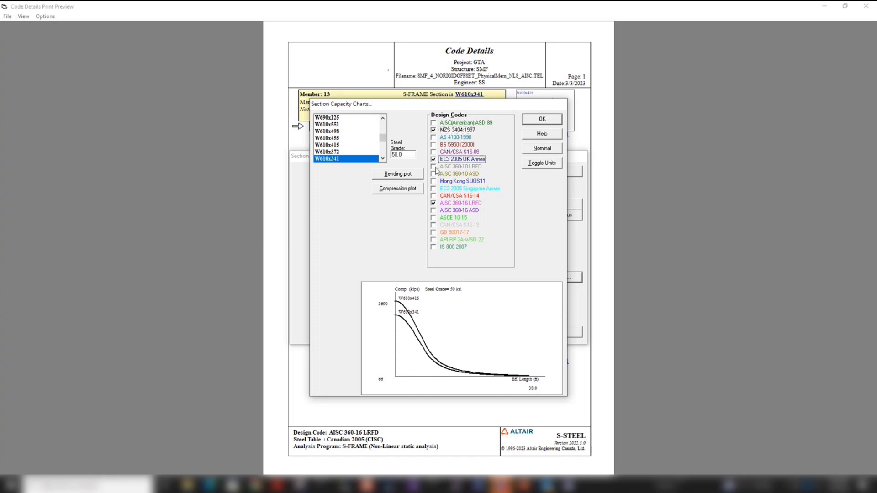
pyautogui.click(434, 225)
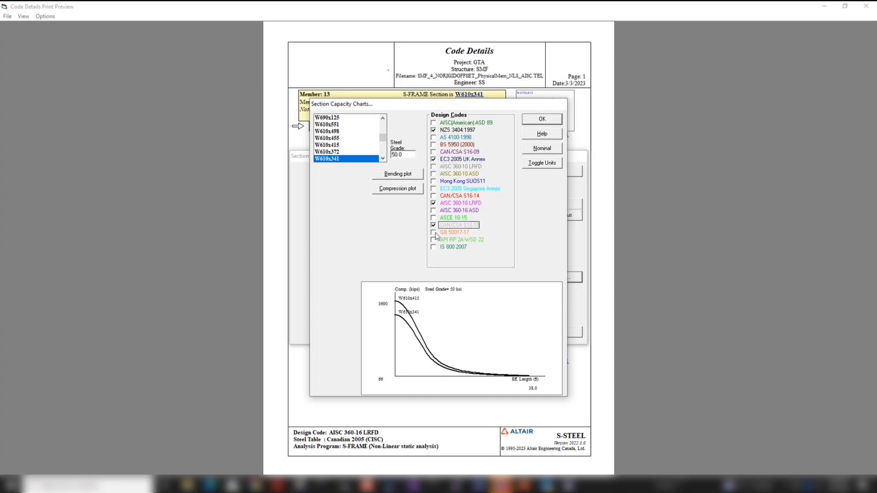
pyautogui.click(434, 232)
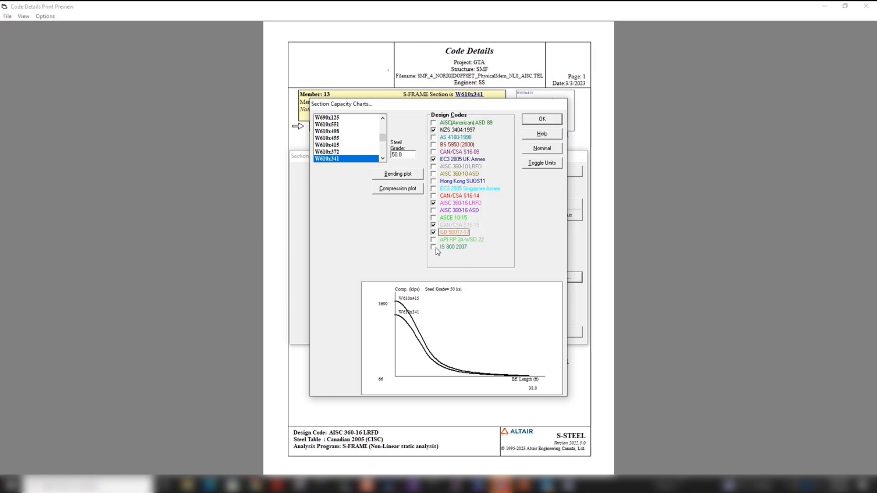
pyautogui.click(438, 248)
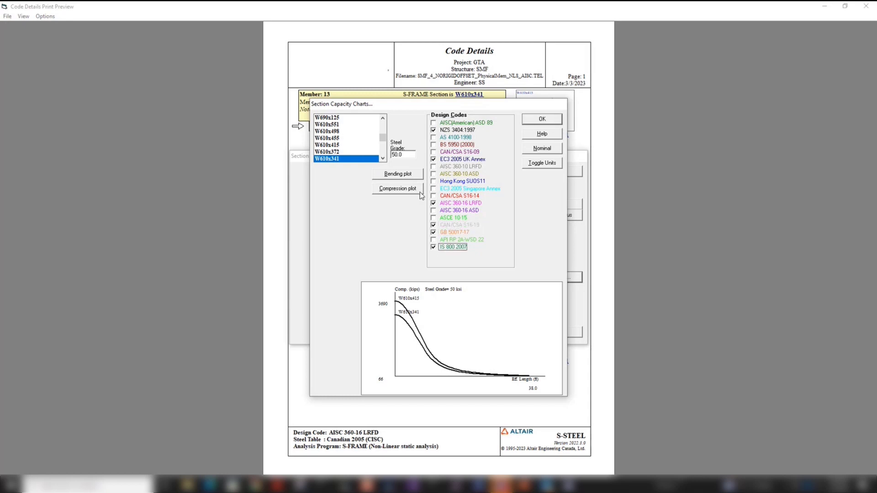
pyautogui.click(409, 177)
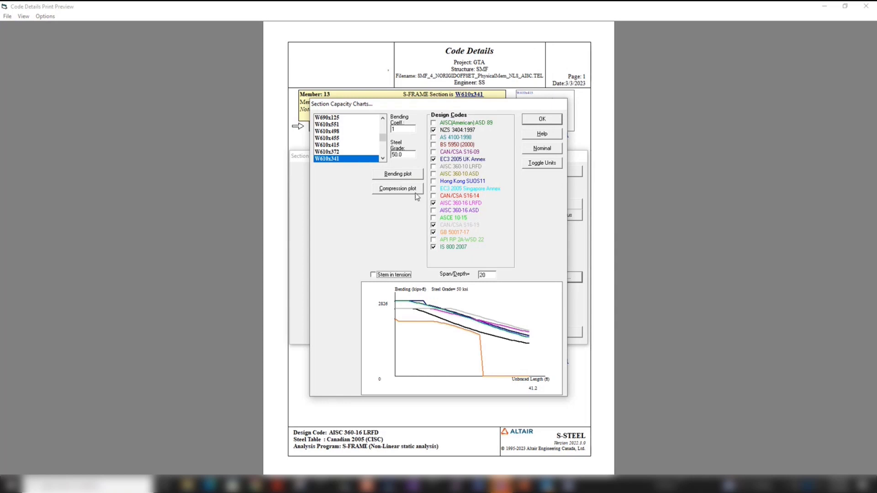
pyautogui.click(409, 192)
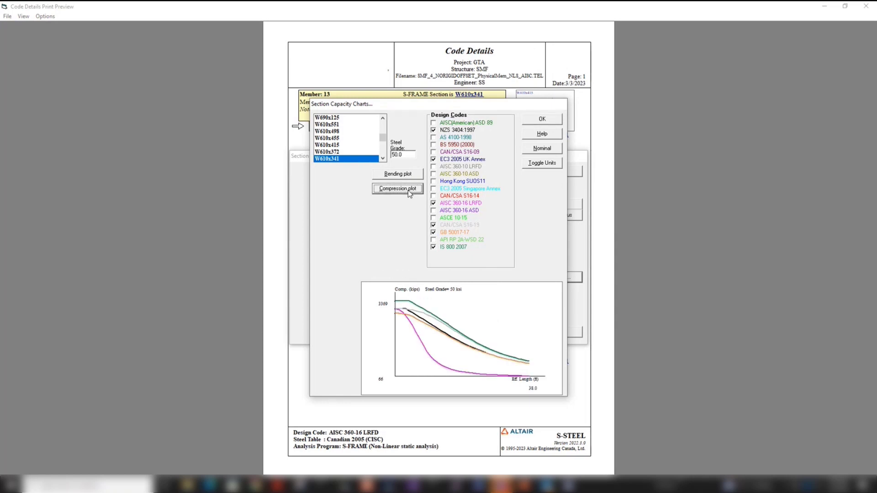
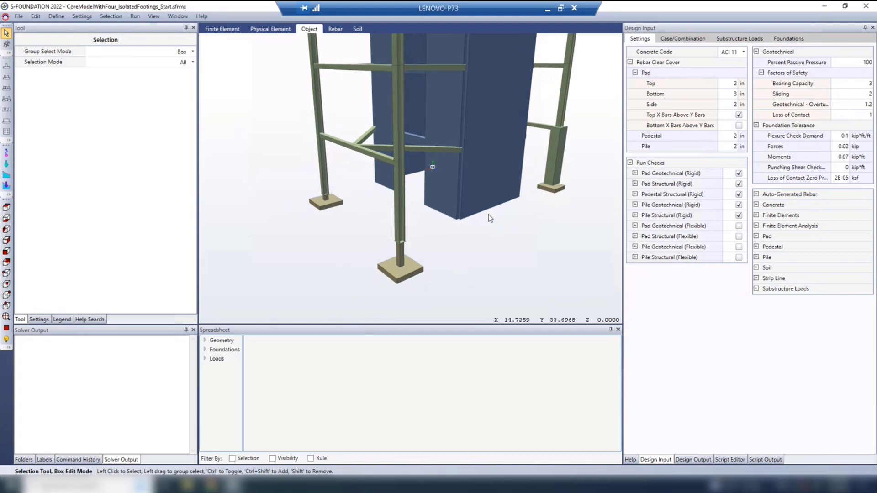
# Inspect the pad, pedestal and base plate properties of three isolated footings around the core in the S-FOUNDATION model
pyautogui.keyDown('shift'); pyautogui.moveTo(487, 216); pyautogui.dragTo(468, 215, button='middle'); pyautogui.keyUp('shift')
pyautogui.scroll(2, 438, 240)
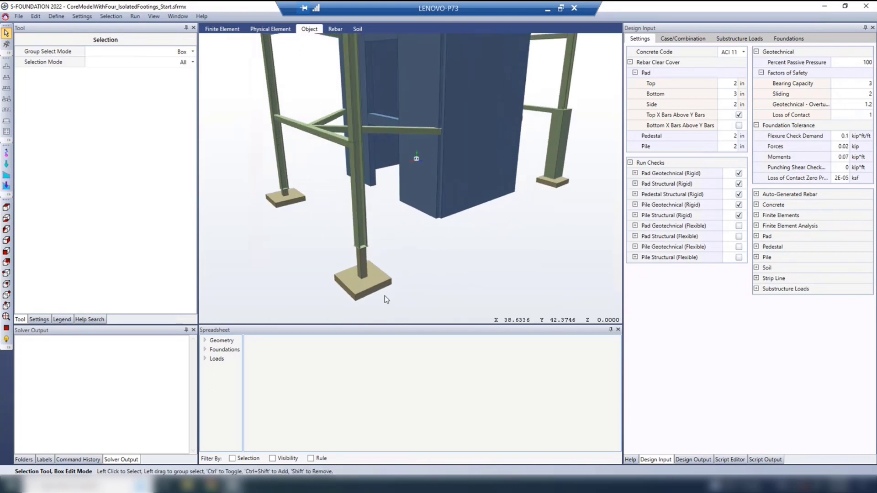
pyautogui.click(367, 285)
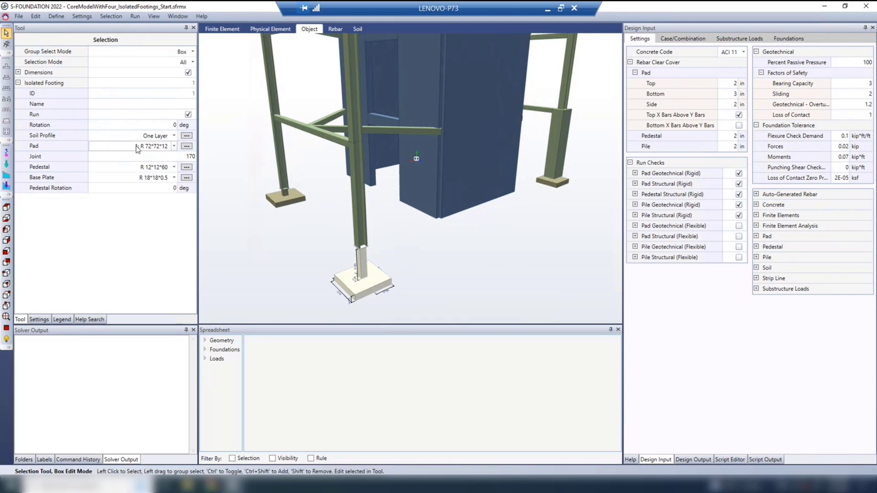
pyautogui.click(283, 197)
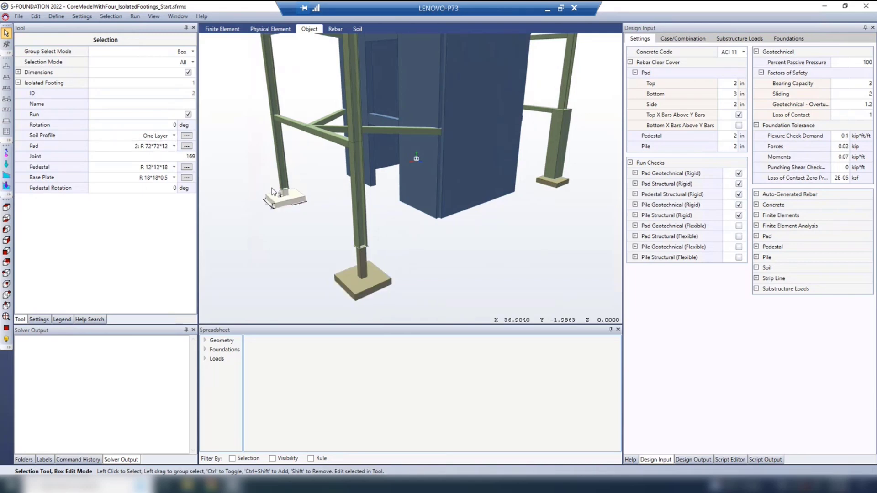
pyautogui.click(552, 182)
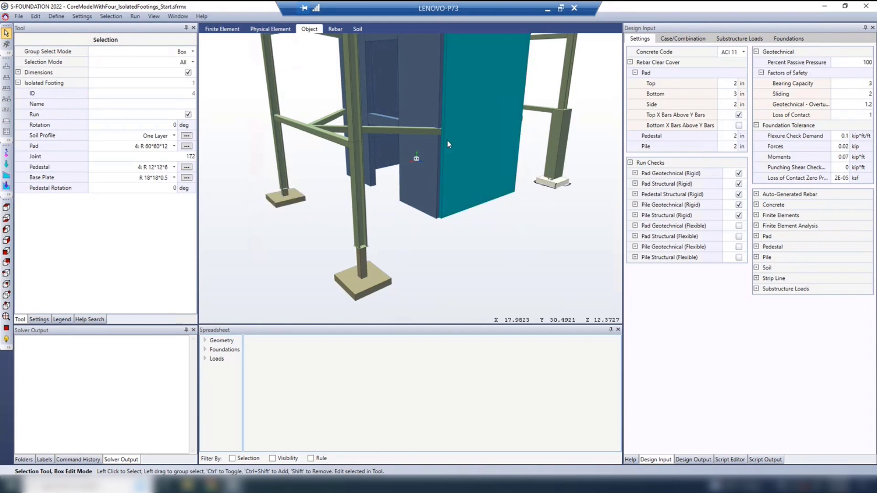
pyautogui.moveTo(504, 247); pyautogui.dragTo(471, 239, button='middle')
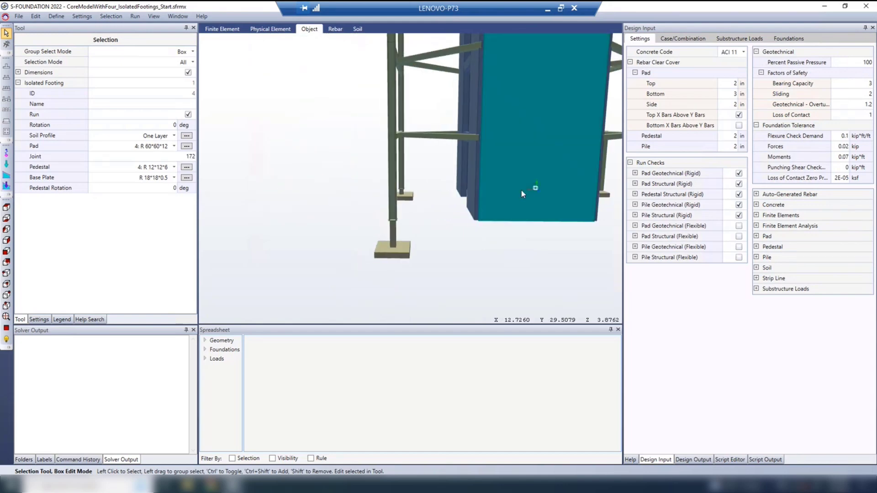
pyautogui.moveTo(512, 189); pyautogui.dragTo(464, 178, button='middle')
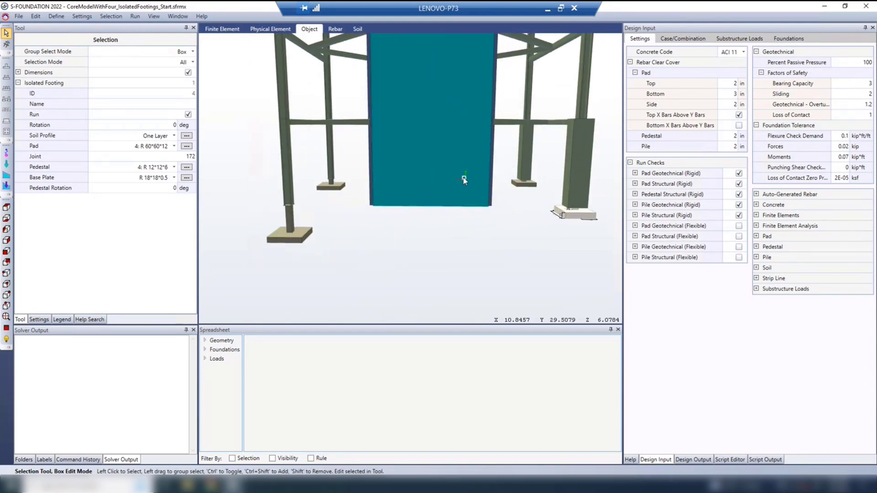
# Inspect the pad, pedestal and base plate properties of the remaining isolated footing behind the core
pyautogui.click(525, 184)
pyautogui.moveTo(382, 245); pyautogui.dragTo(434, 211, button='middle')
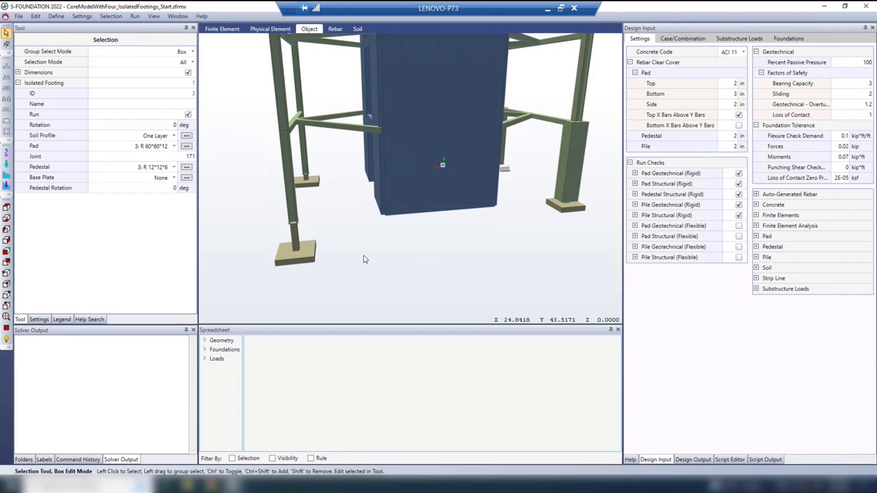
pyautogui.scroll(2, 365, 260)
pyautogui.moveTo(366, 260); pyautogui.dragTo(371, 223, button='middle')
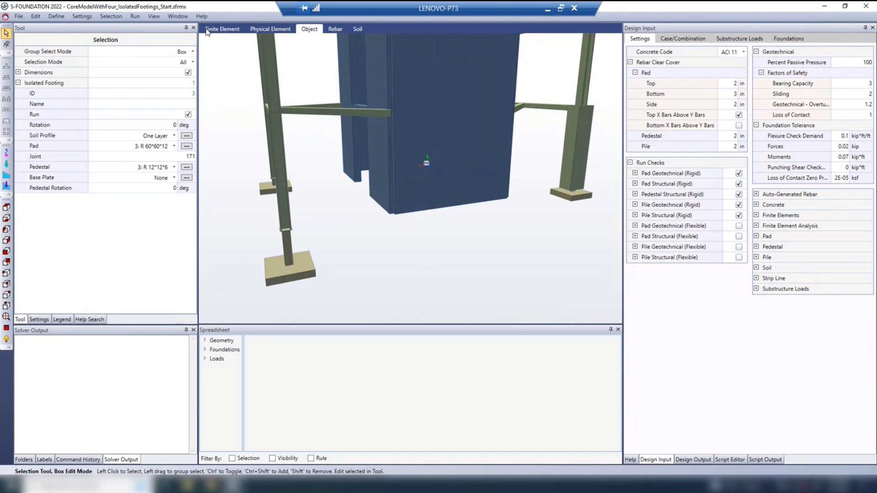
# Show the finite element mesh close up at a footing and set the footing pad element size to 1 ft
pyautogui.click(232, 30)
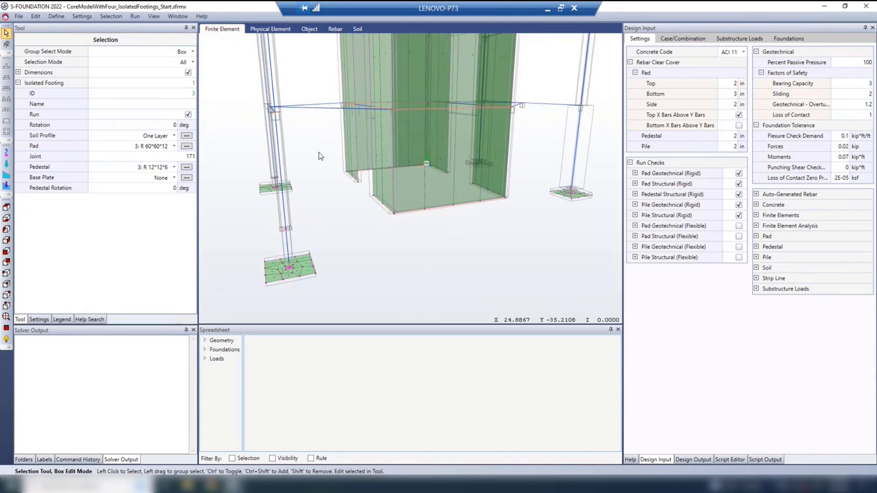
pyautogui.moveTo(425, 249); pyautogui.dragTo(412, 214, button='middle')
pyautogui.scroll(3, 309, 250)
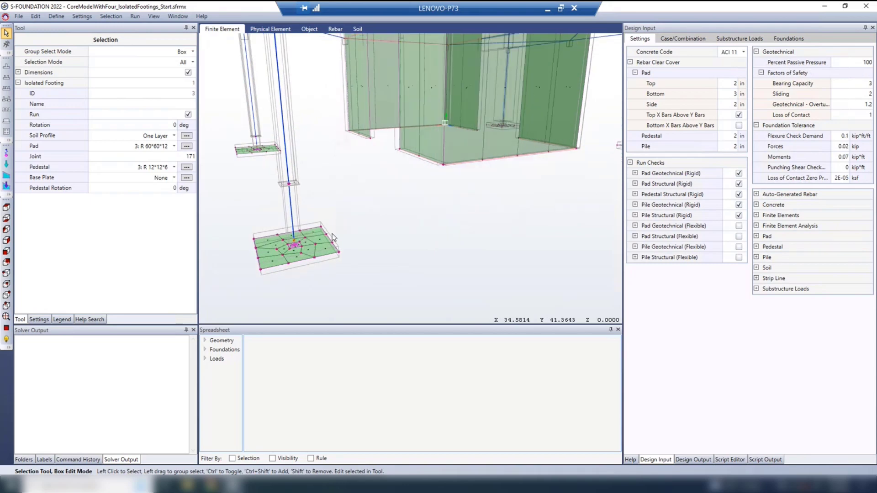
pyautogui.moveTo(430, 242); pyautogui.dragTo(442, 248, button='middle')
pyautogui.moveTo(382, 193); pyautogui.dragTo(432, 186, button='middle')
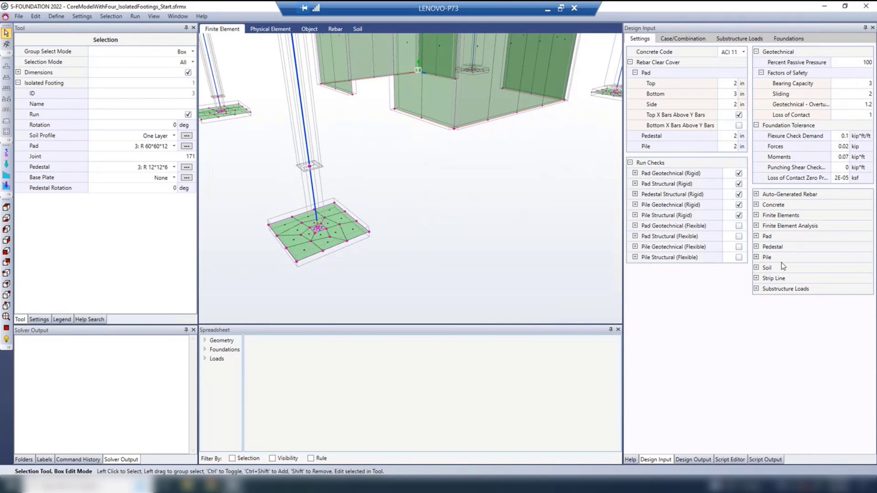
pyautogui.click(756, 216)
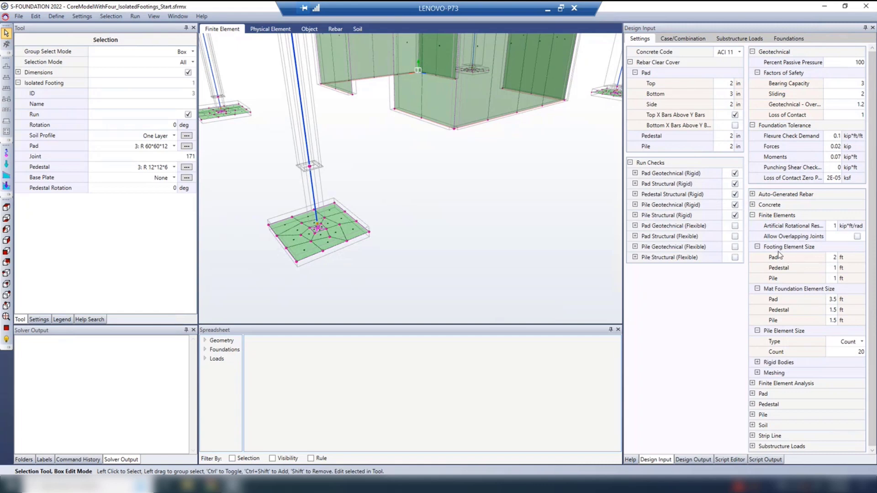
pyautogui.click(831, 259)
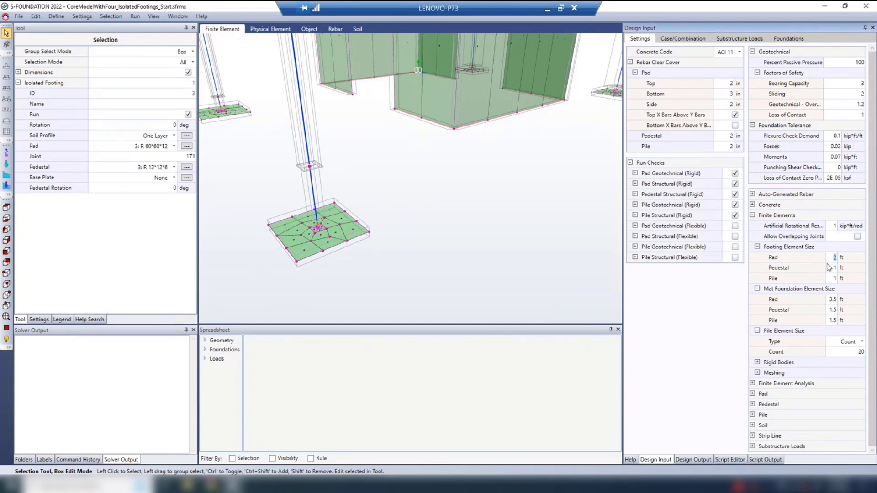
pyautogui.write('1')
pyautogui.press('Return')
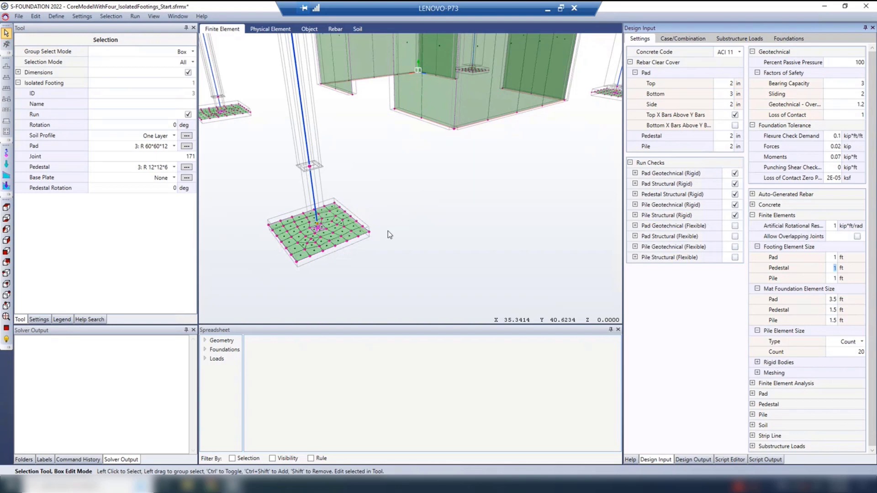
# Run the CustomDesign.py footing design script, saving the project before it executes
pyautogui.moveTo(804, 290)
pyautogui.click(729, 460)
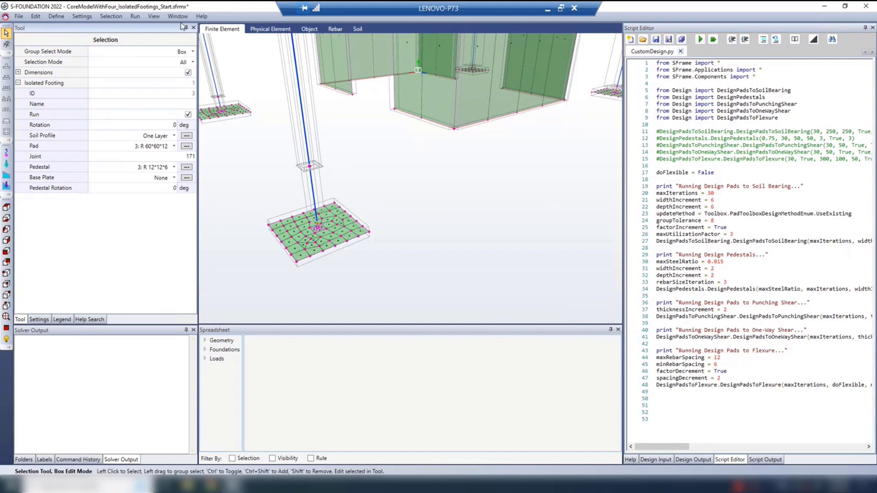
pyautogui.click(135, 18)
pyautogui.moveTo(144, 66)
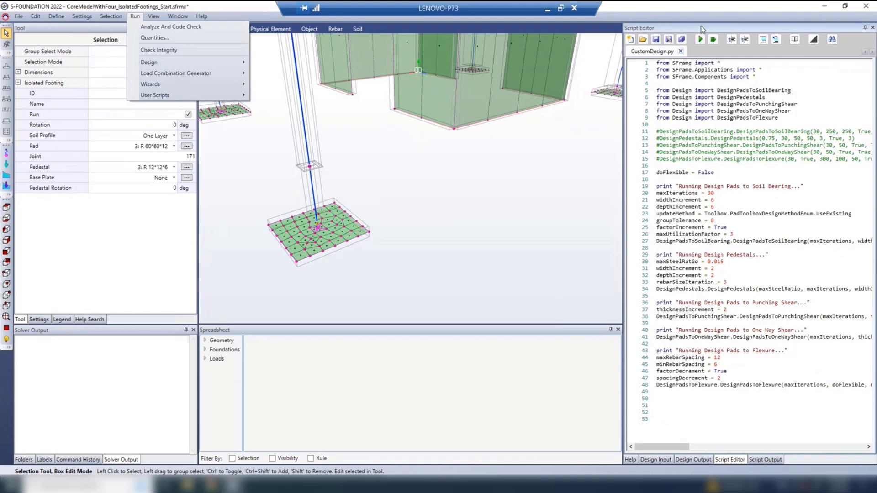
pyautogui.click(701, 39)
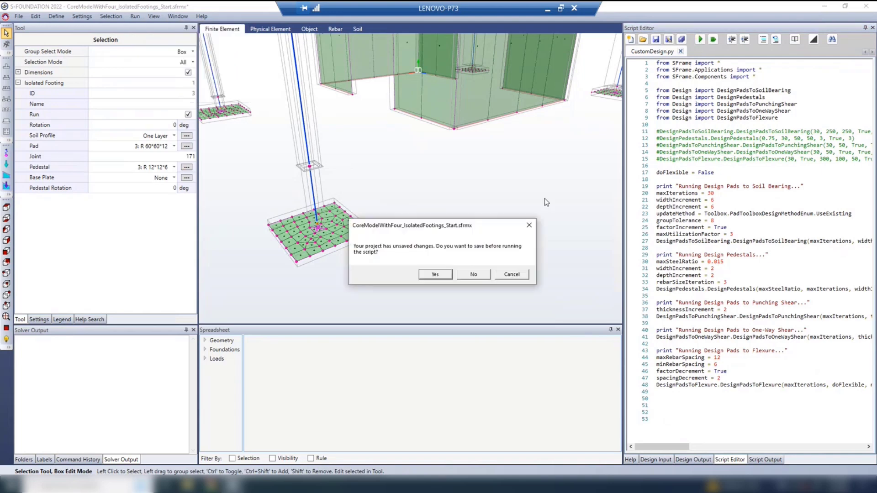
pyautogui.click(435, 276)
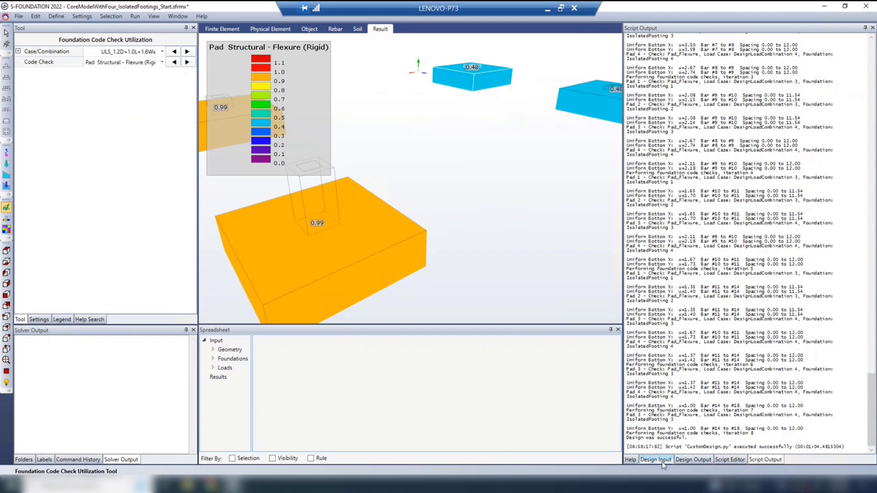
# Review the script's pad flexure code check in the design output and save the project
pyautogui.click(697, 460)
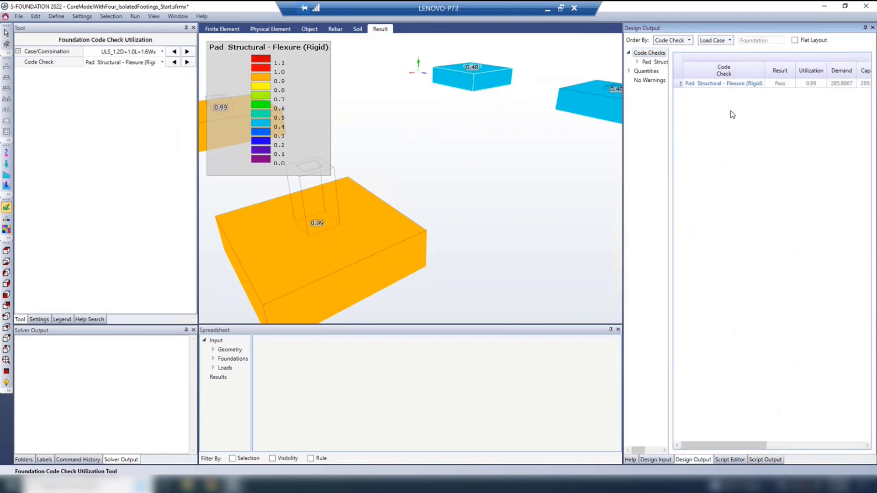
pyautogui.moveTo(709, 447)
pyautogui.mouseDown()
pyautogui.moveTo(750, 448)
pyautogui.moveTo(709, 447)
pyautogui.mouseUp()
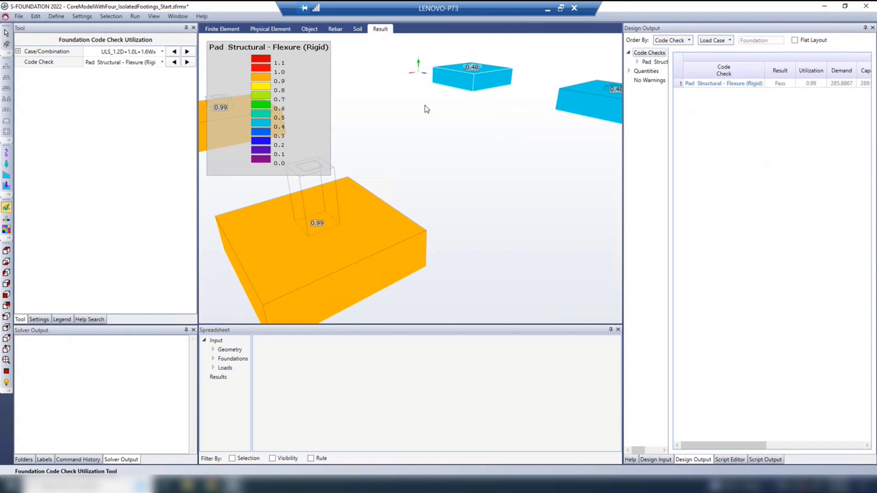
pyautogui.click(19, 17)
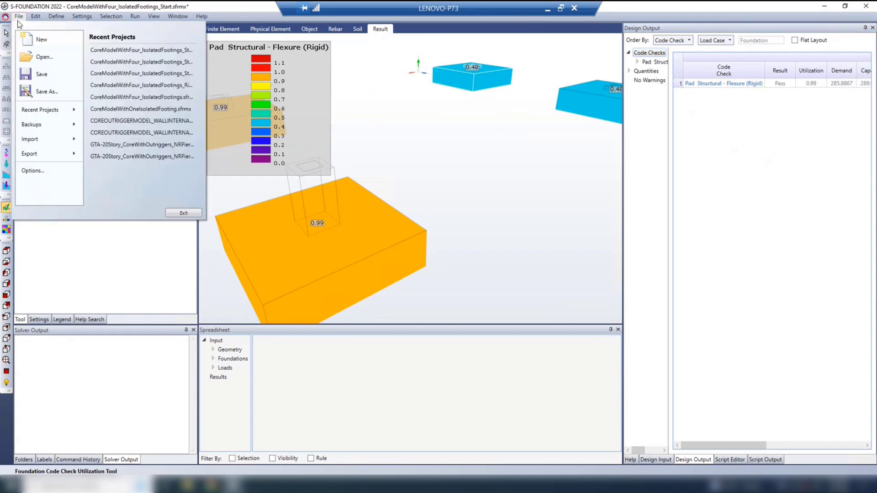
pyautogui.click(40, 75)
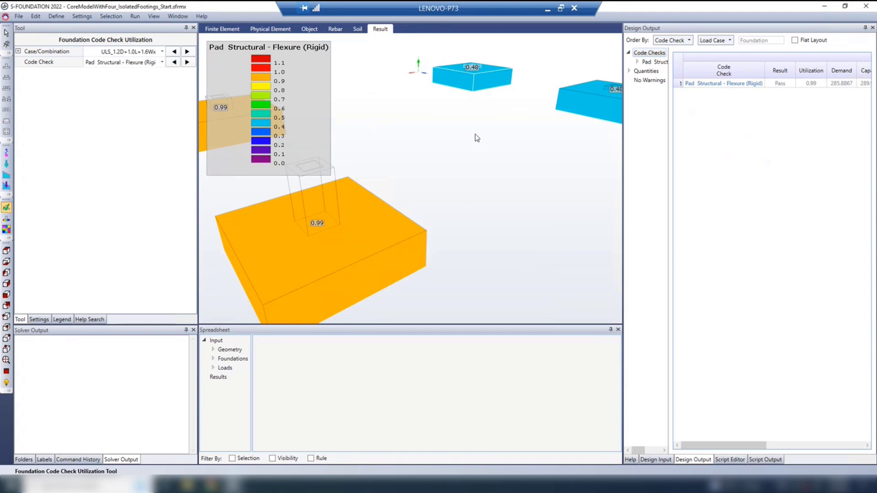
# Rerun the analysis and code check of the foundations and view the utilization of all four footings
pyautogui.click(135, 16)
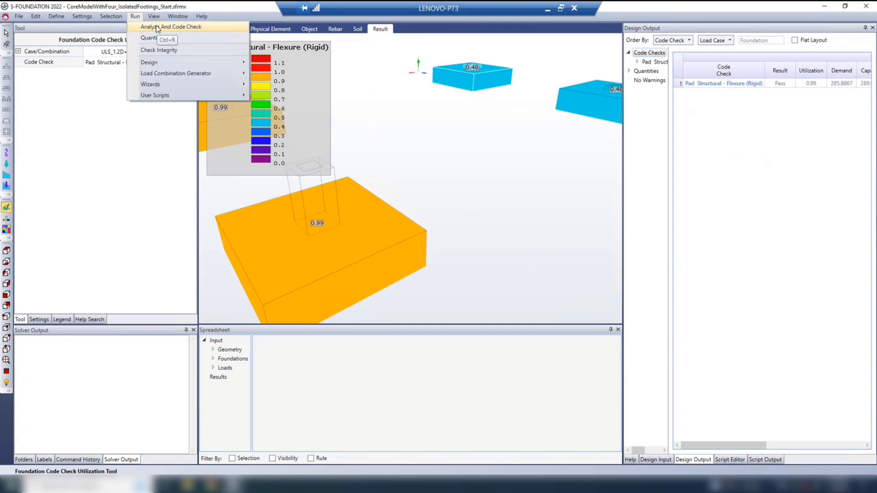
pyautogui.click(158, 27)
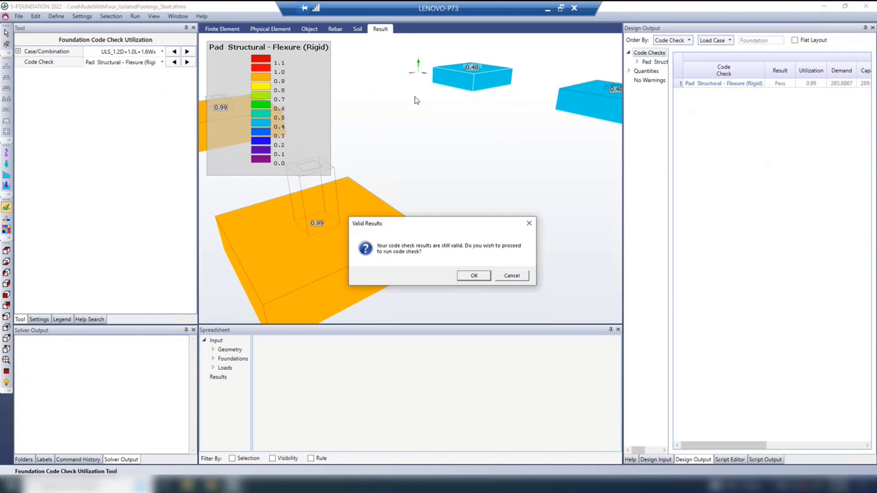
pyautogui.click(473, 277)
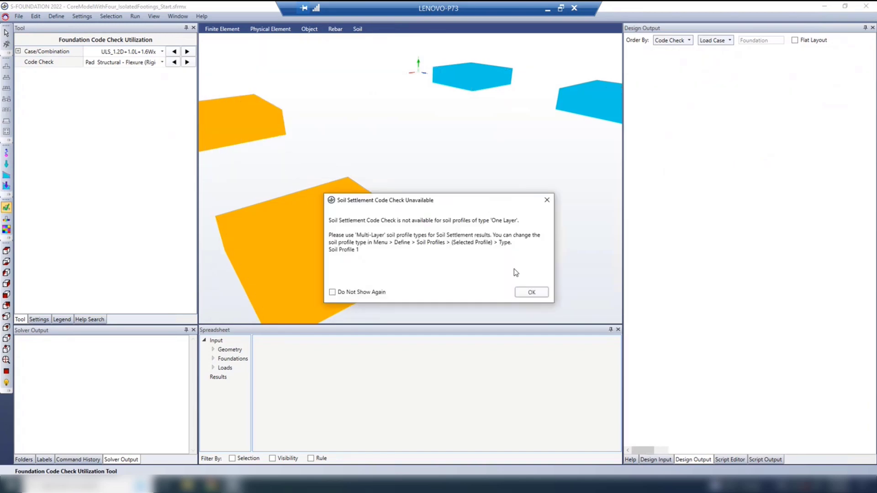
pyautogui.click(529, 293)
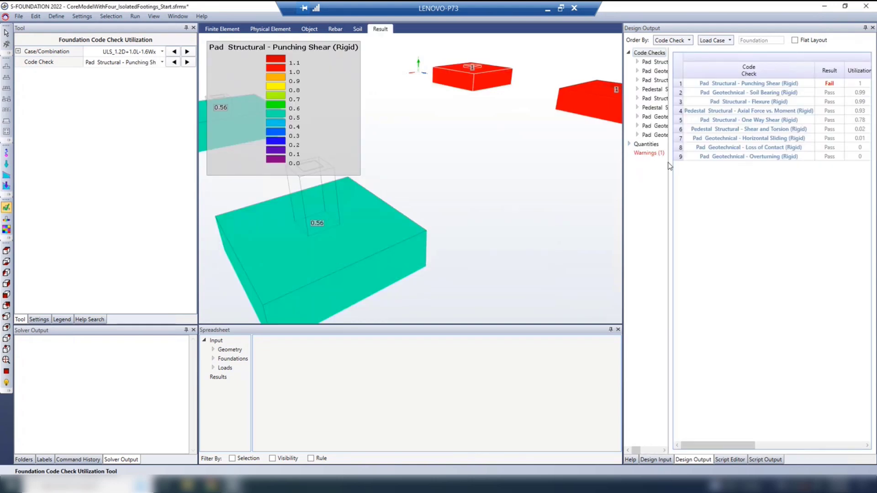
pyautogui.scroll(-6, 447, 160)
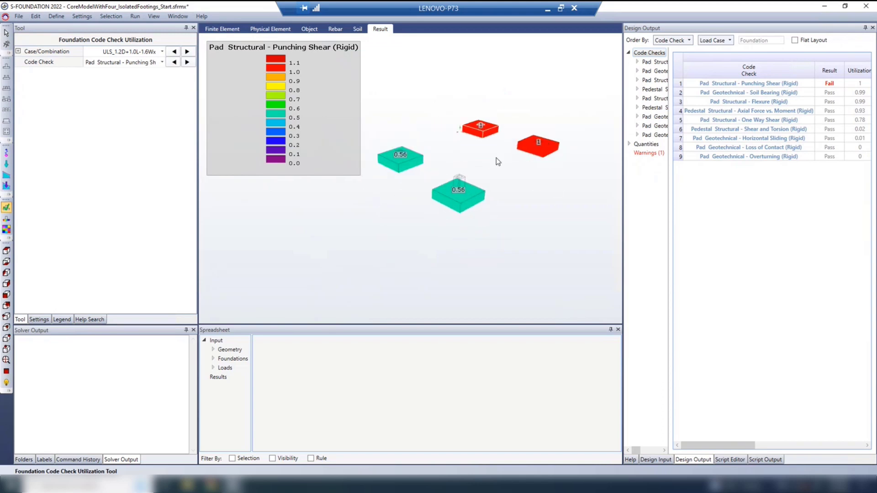
pyautogui.scroll(2, 496, 158)
# View the redesigned footings as solid objects and examine their finite element pad mesh up close
pyautogui.click(309, 29)
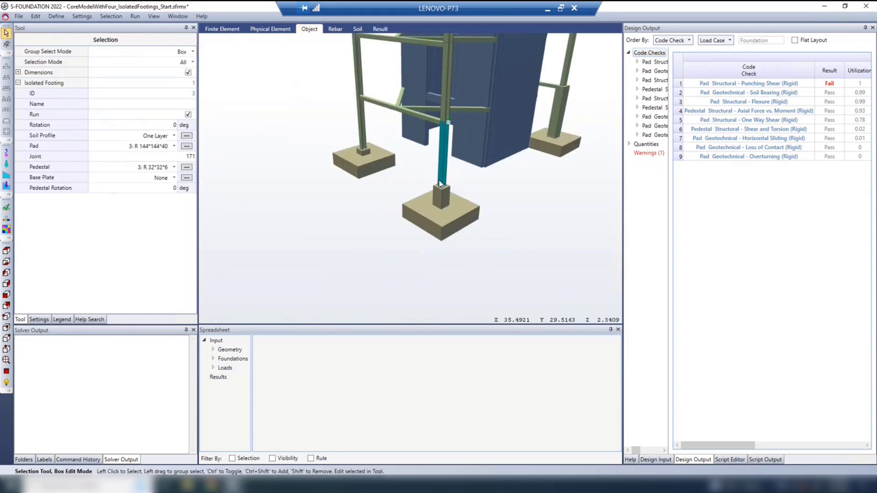
pyautogui.click(211, 29)
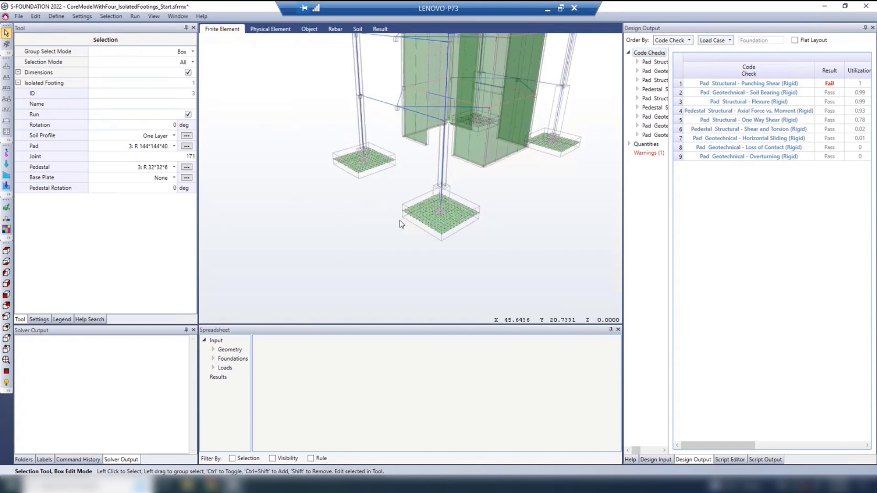
pyautogui.scroll(2, 434, 222)
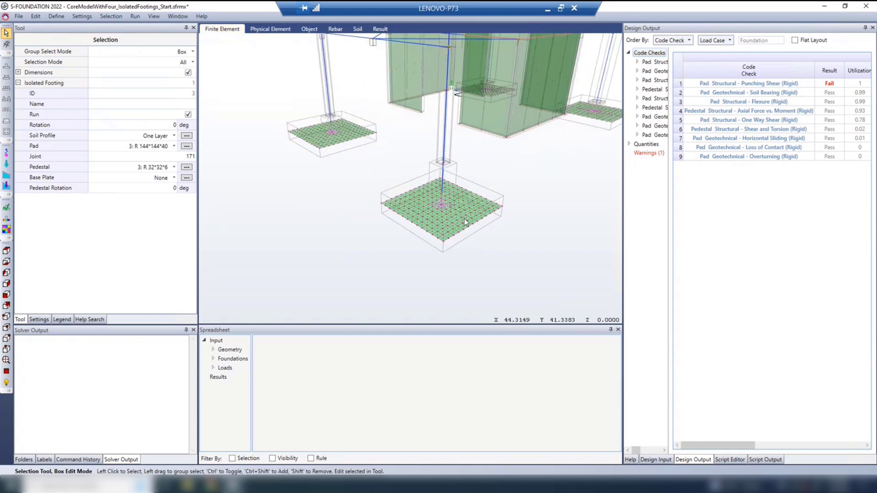
pyautogui.scroll(3, 405, 214)
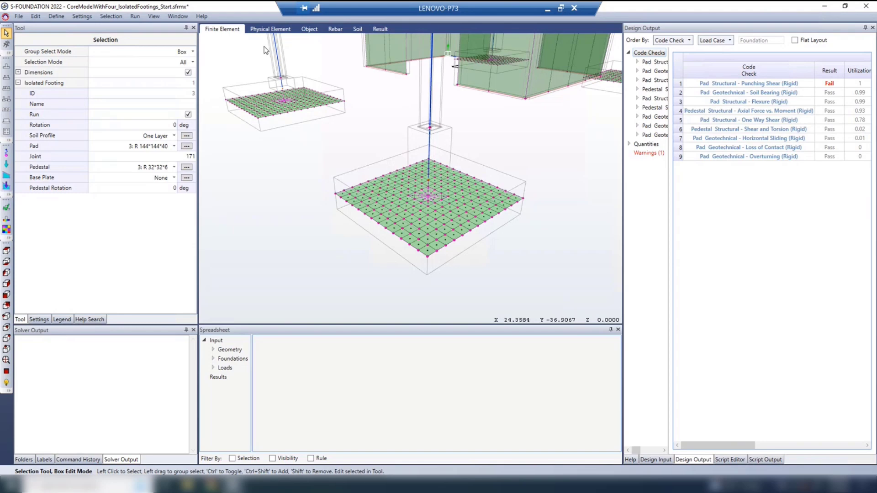
# Display the rebar model and examine the pad and pedestal reinforcement of the nearest footing
pyautogui.click(346, 31)
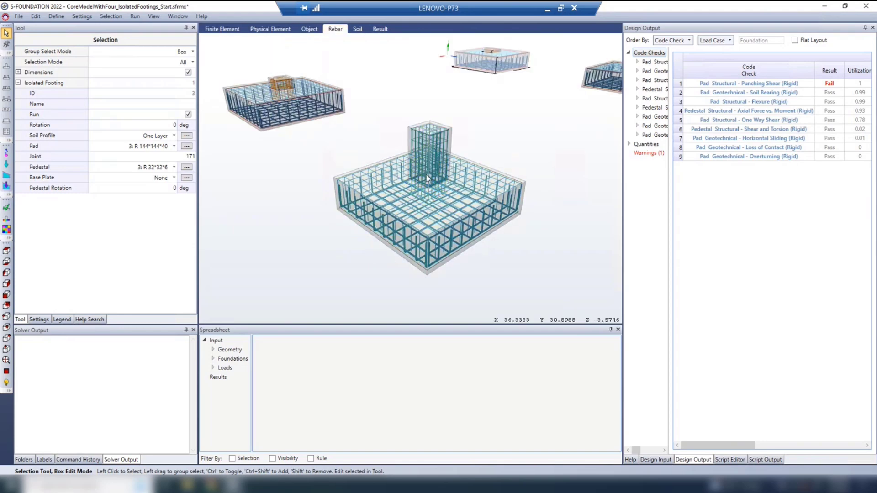
pyautogui.scroll(3, 463, 234)
pyautogui.moveTo(491, 254); pyautogui.dragTo(490, 245, button='middle')
pyautogui.moveTo(398, 113); pyautogui.dragTo(394, 86, button='middle')
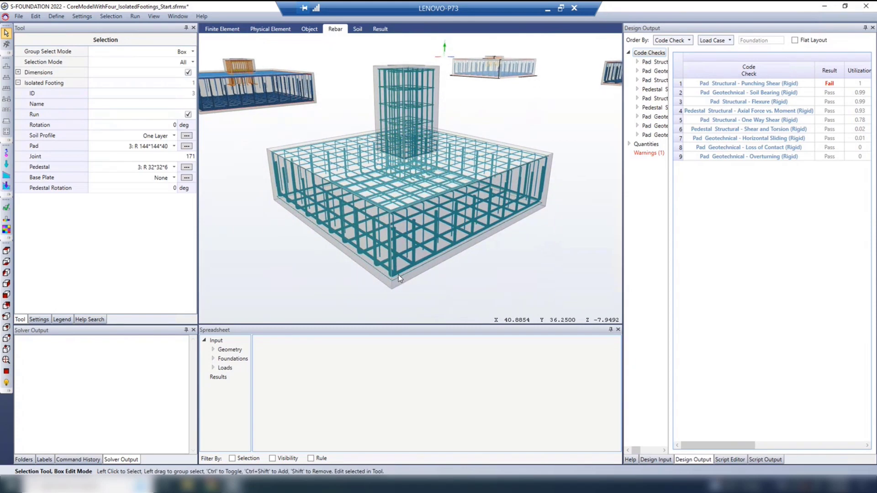
pyautogui.scroll(4, 516, 263)
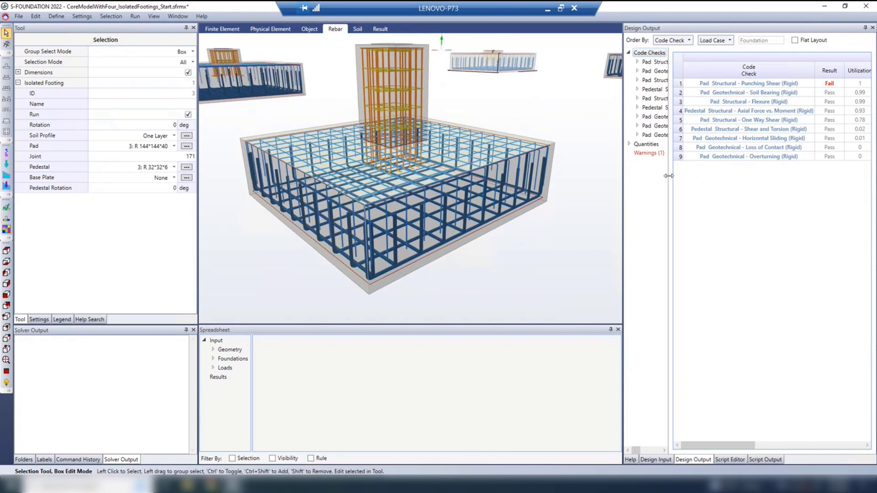
# Widen the design output to review each code check's demand and capacity, and minimise the remote session to return to the slides
pyautogui.moveTo(669, 176); pyautogui.dragTo(564, 206)
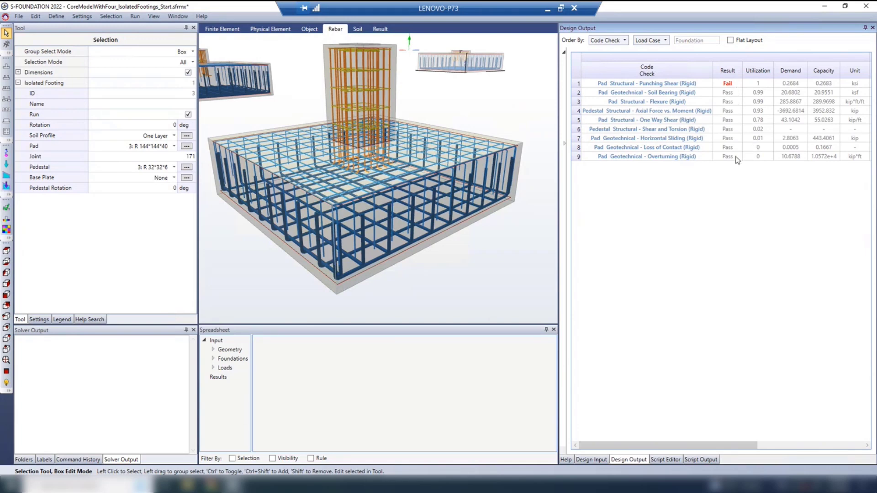
pyautogui.scroll(-5, 411, 182)
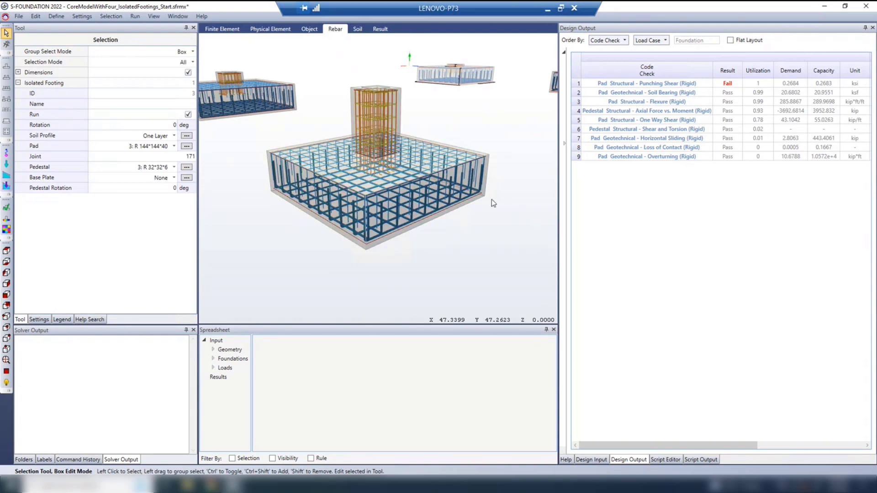
pyautogui.moveTo(491, 200); pyautogui.dragTo(493, 204, button='middle')
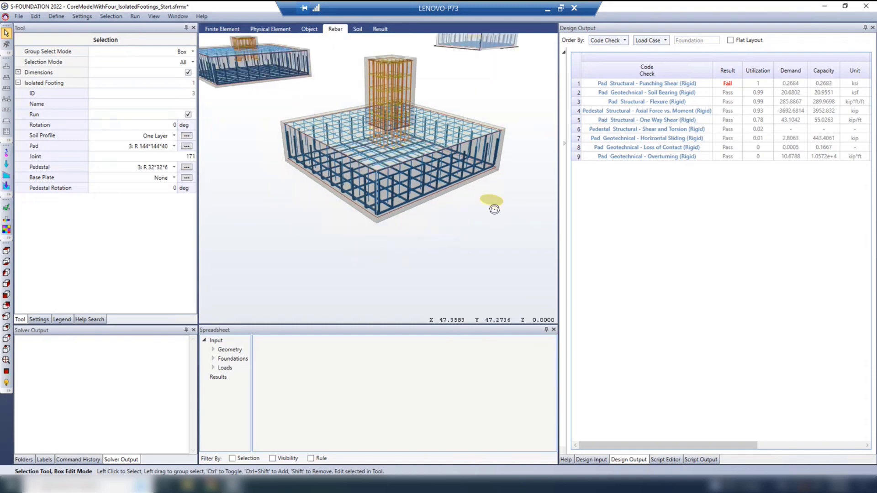
pyautogui.click(548, 9)
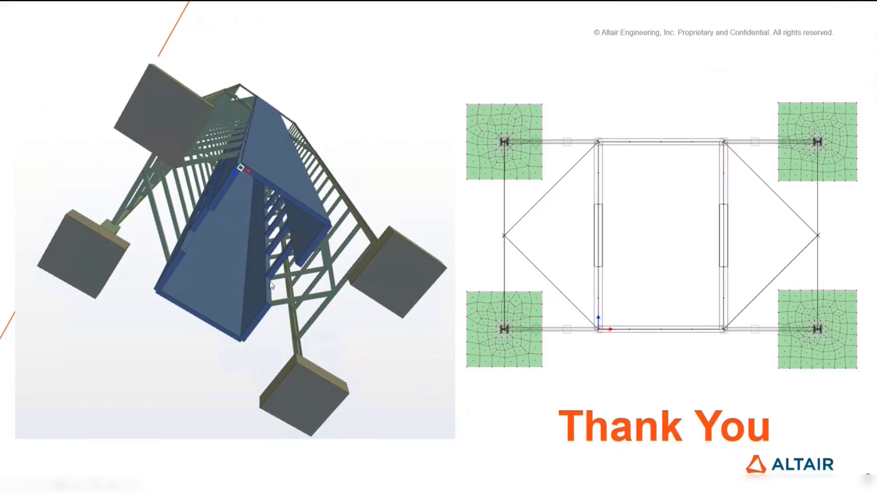